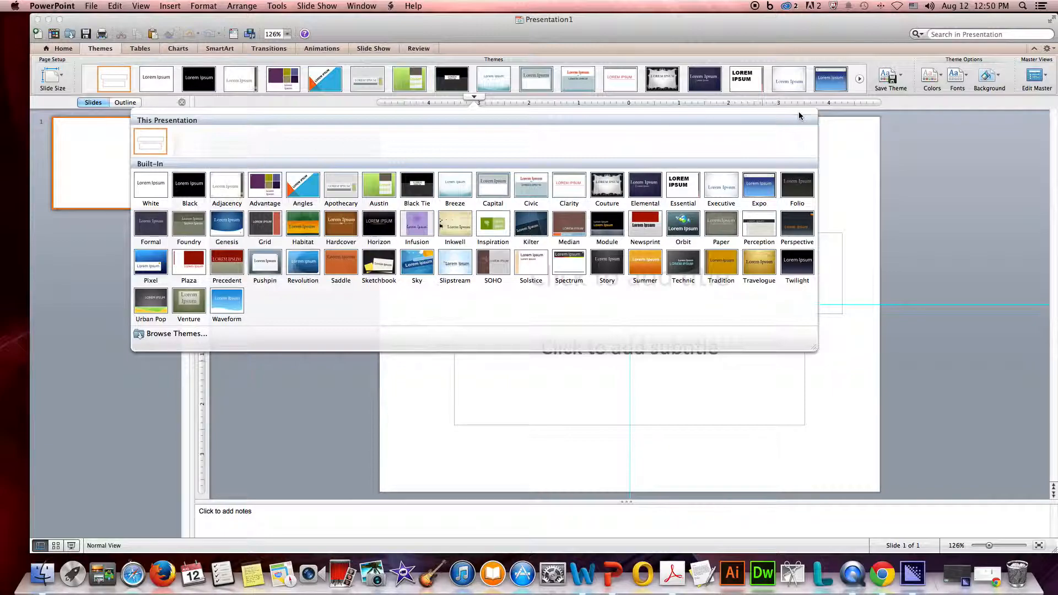
Step: Close the blank presentation and open the presentation gallery for a new file from a template
left_click(954, 174)
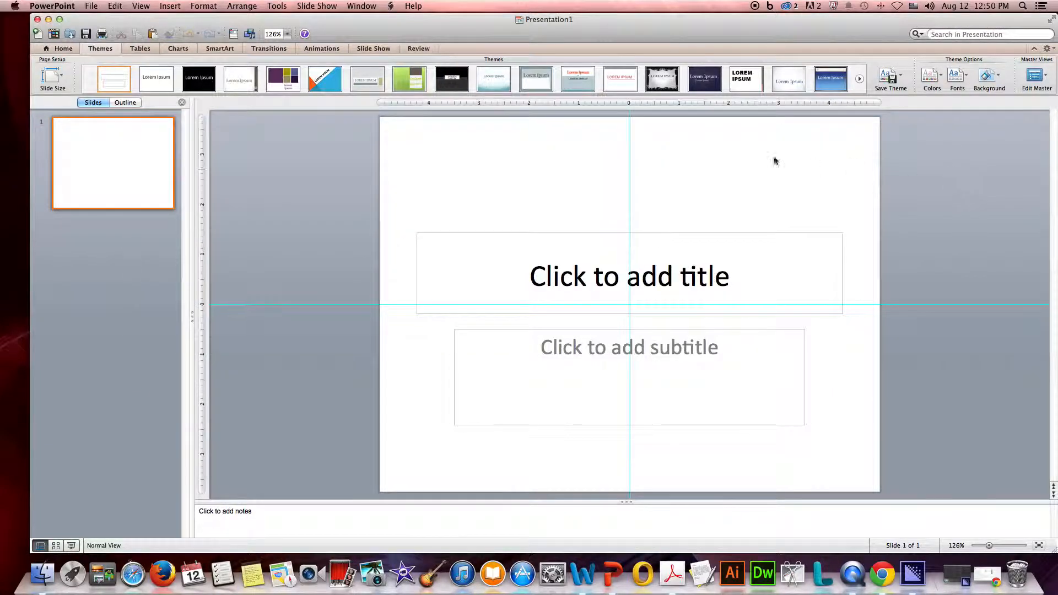
left_click(36, 20)
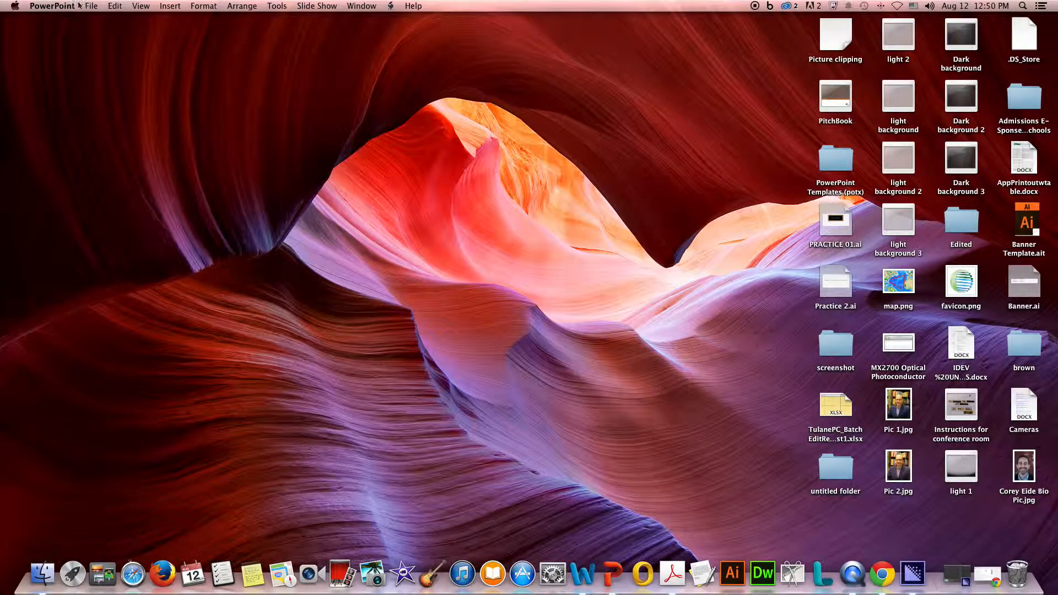
left_click(92, 6)
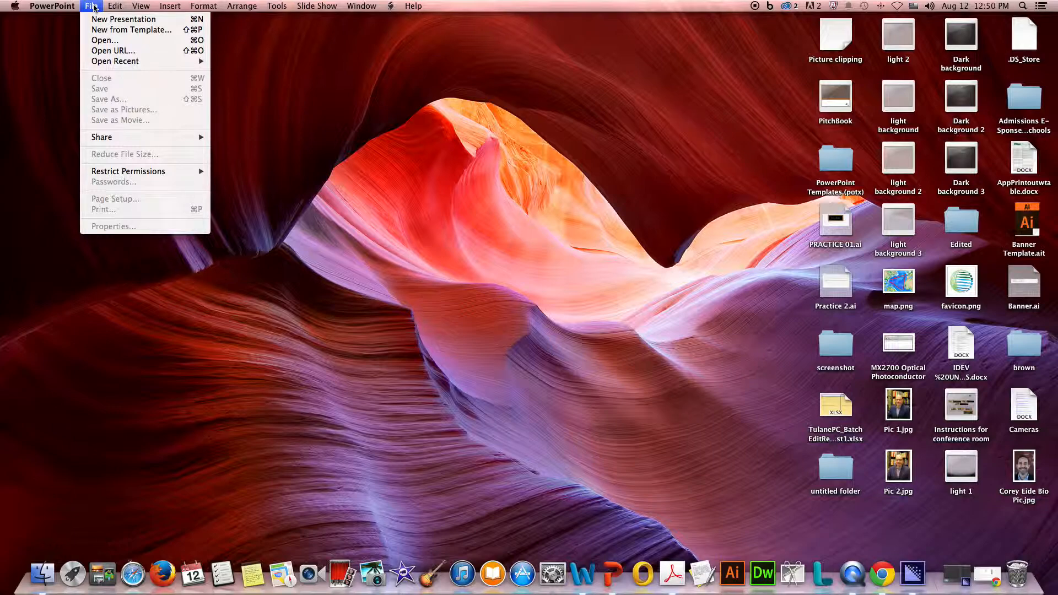
left_click(108, 30)
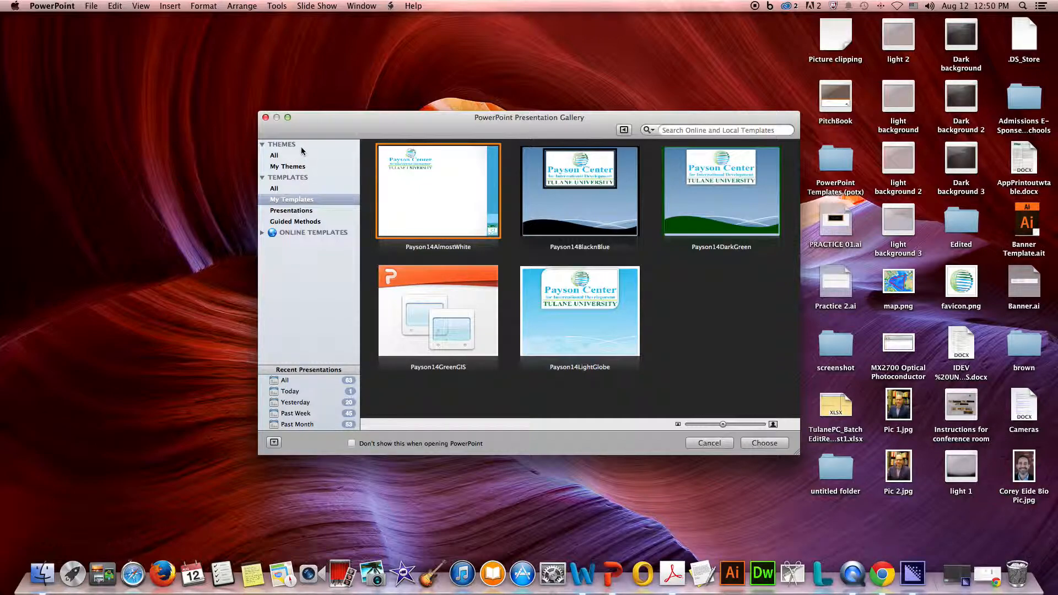
Step: Browse the gallery's themes and templates, and create a presentation from the Payson14AlmostWhite template in My Templates
left_click(305, 201)
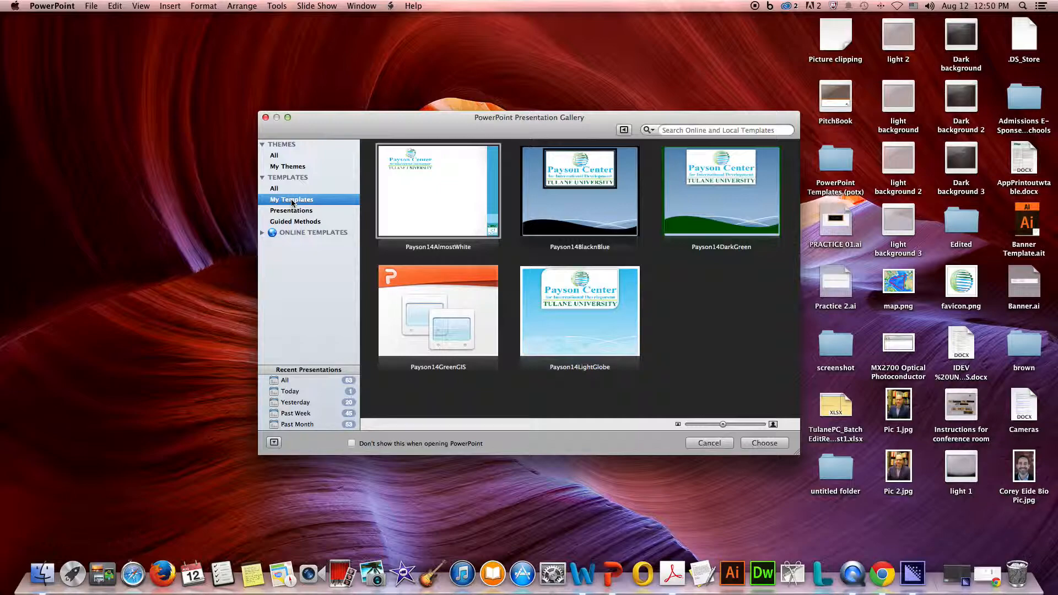
left_click(284, 168)
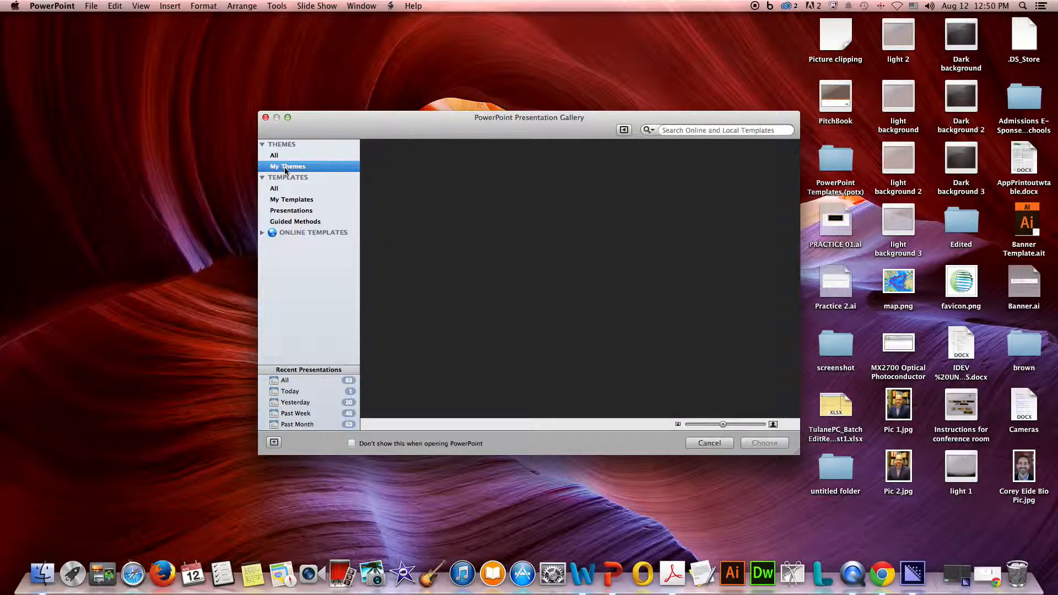
left_click(275, 156)
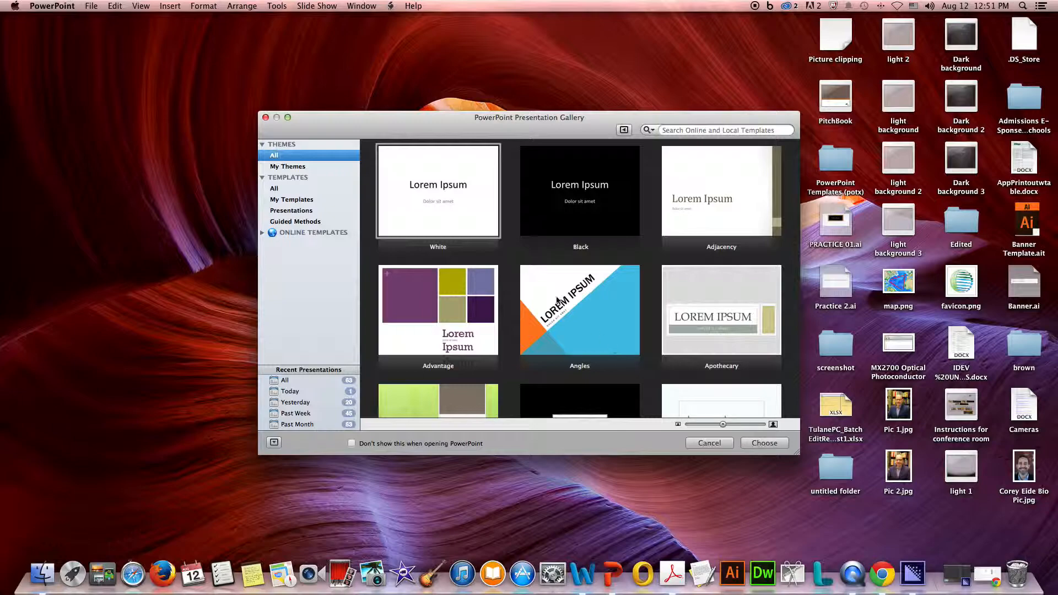
left_click(291, 201)
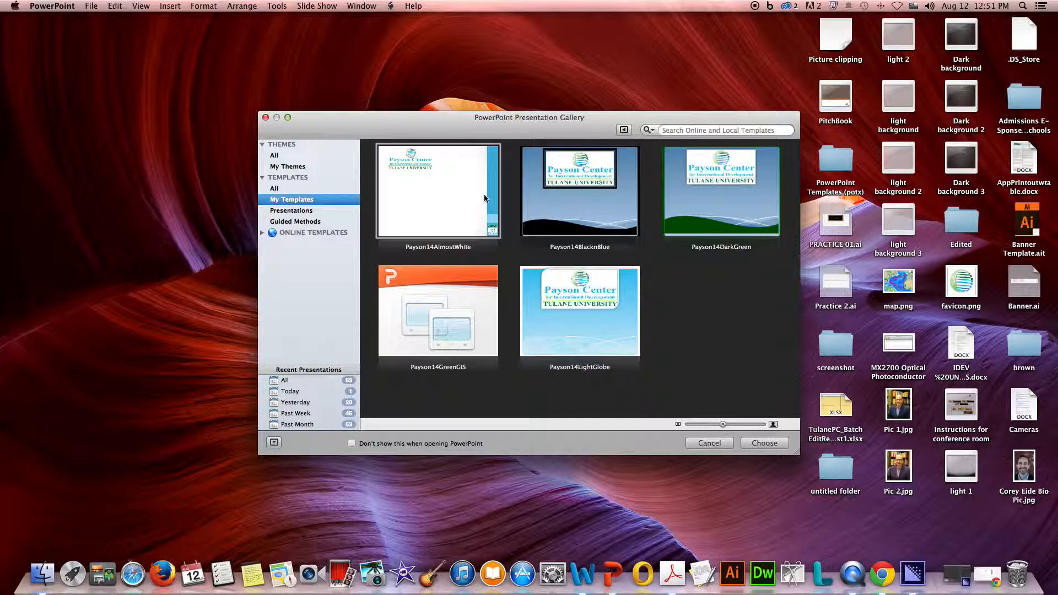
left_click(437, 189)
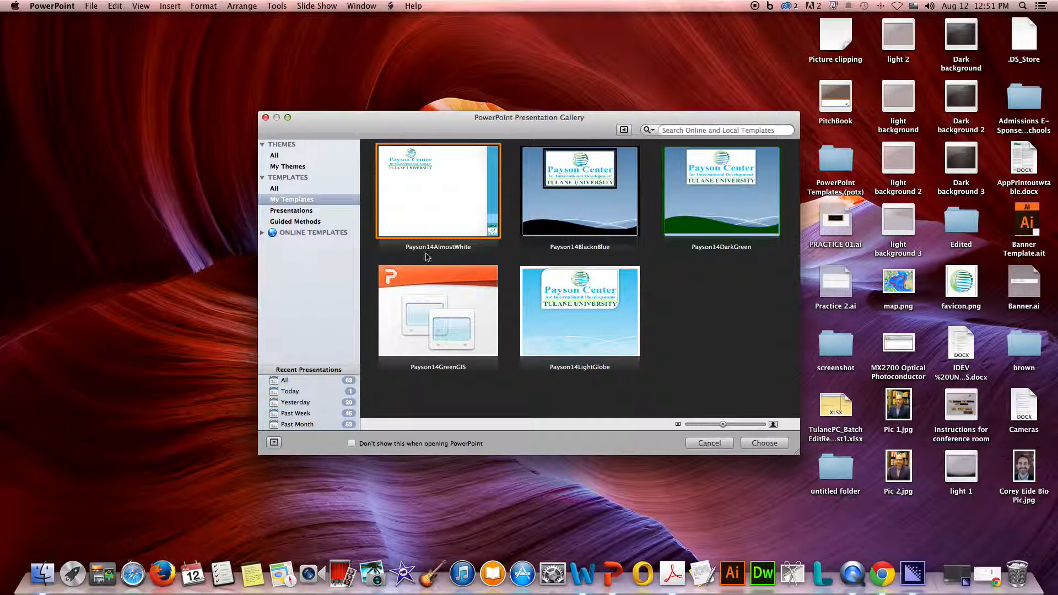
left_click(464, 250)
left_click(759, 444)
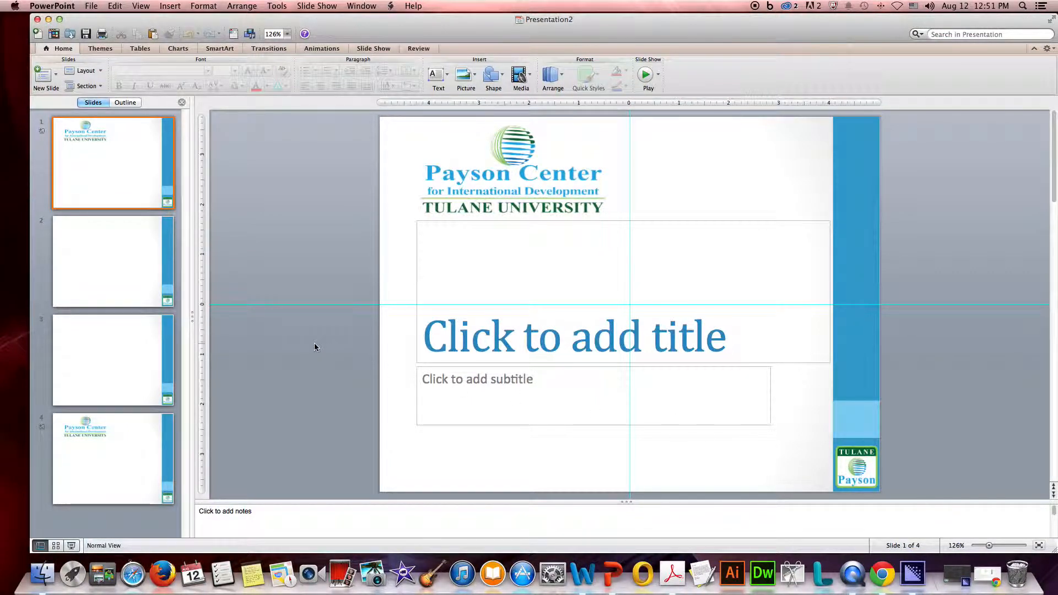
Step: Review the available themes, and save the current theme to My Themes as Payson14AlmostWhite in Office Theme (.thmx) format
left_click(96, 49)
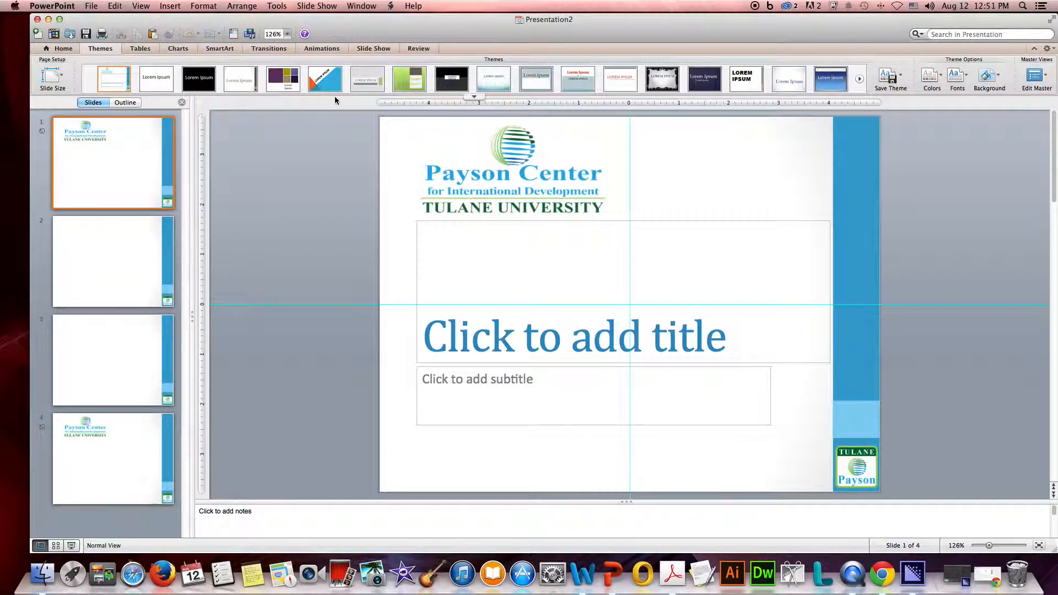
left_click(474, 98)
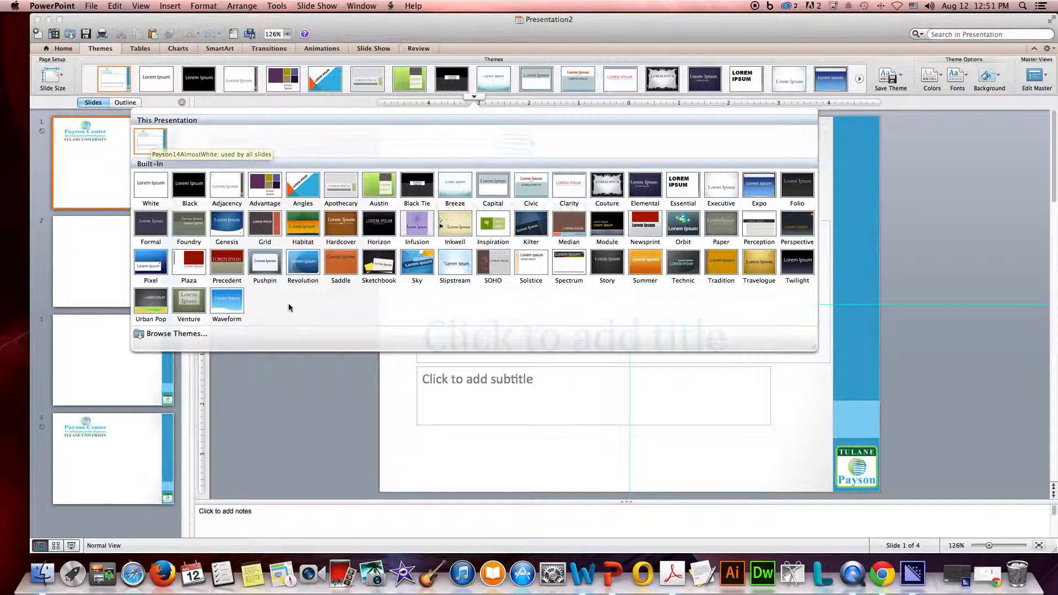
left_click(945, 211)
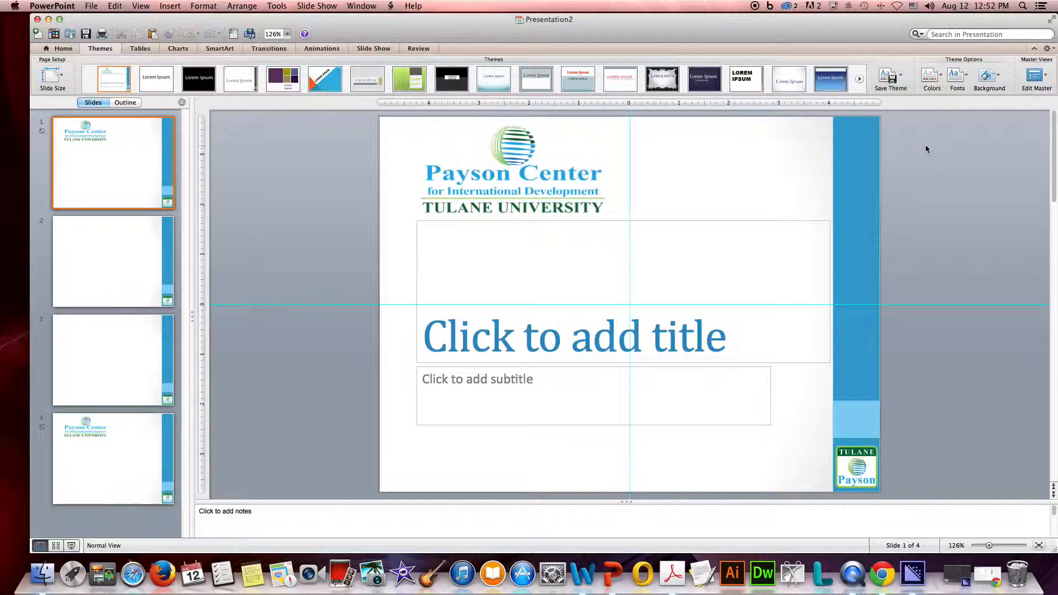
left_click(900, 76)
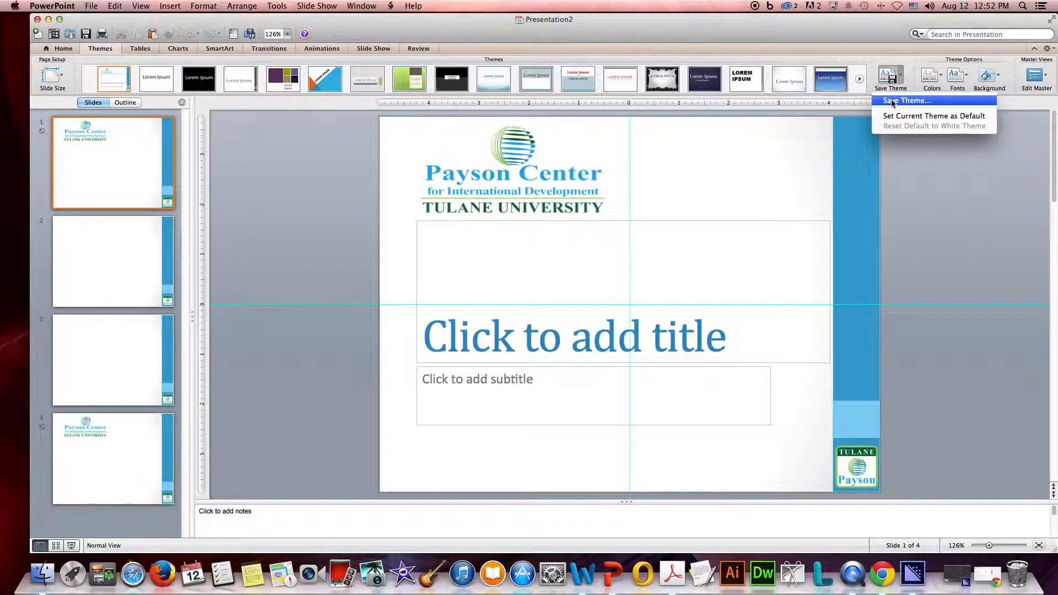
left_click(893, 101)
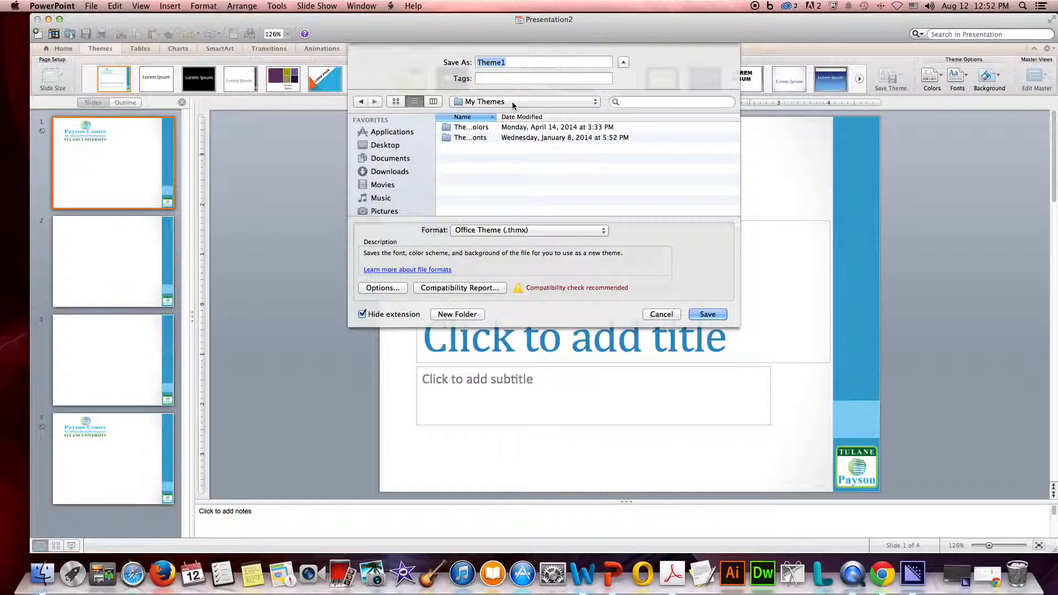
left_click(498, 118)
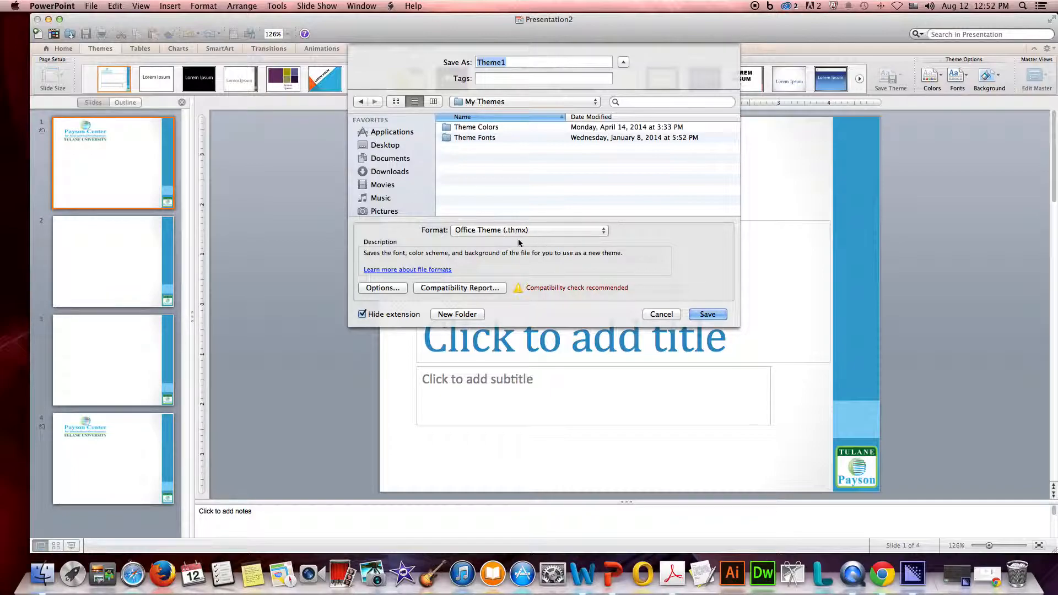
left_click(598, 231)
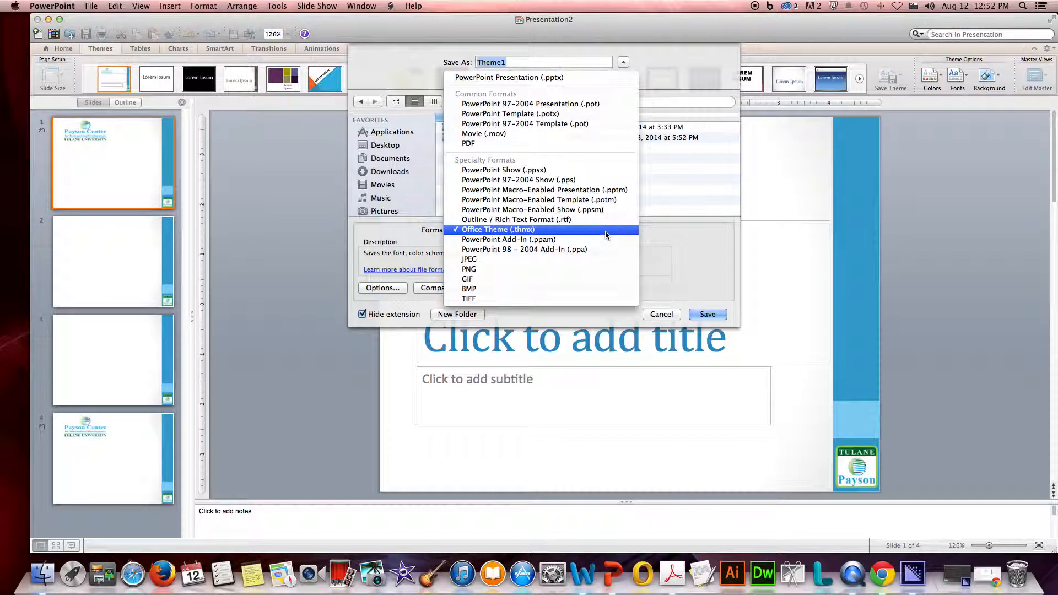
left_click(541, 230)
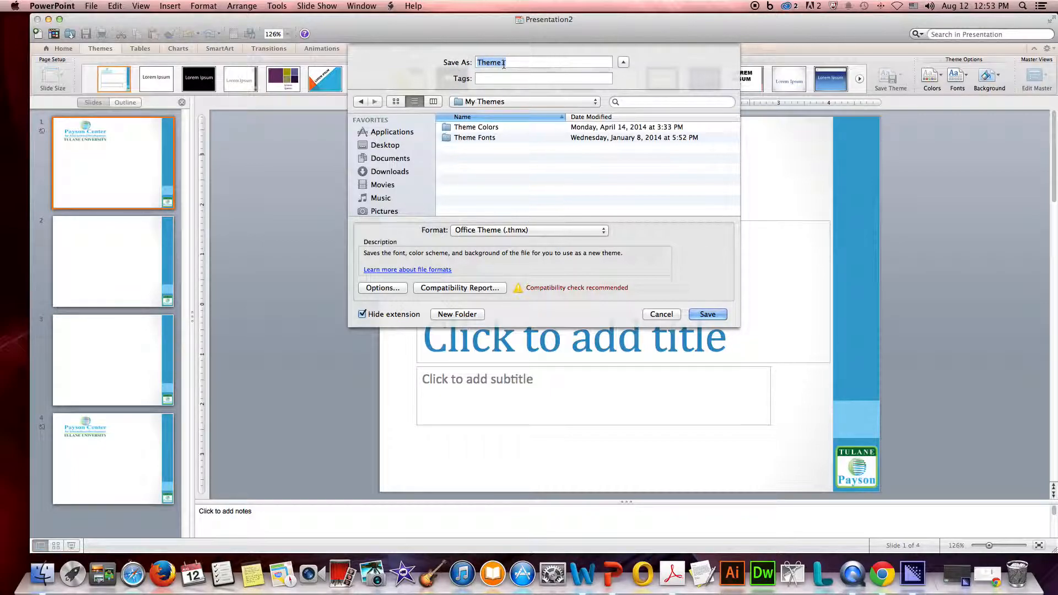
type("Payson14AlmostWhite")
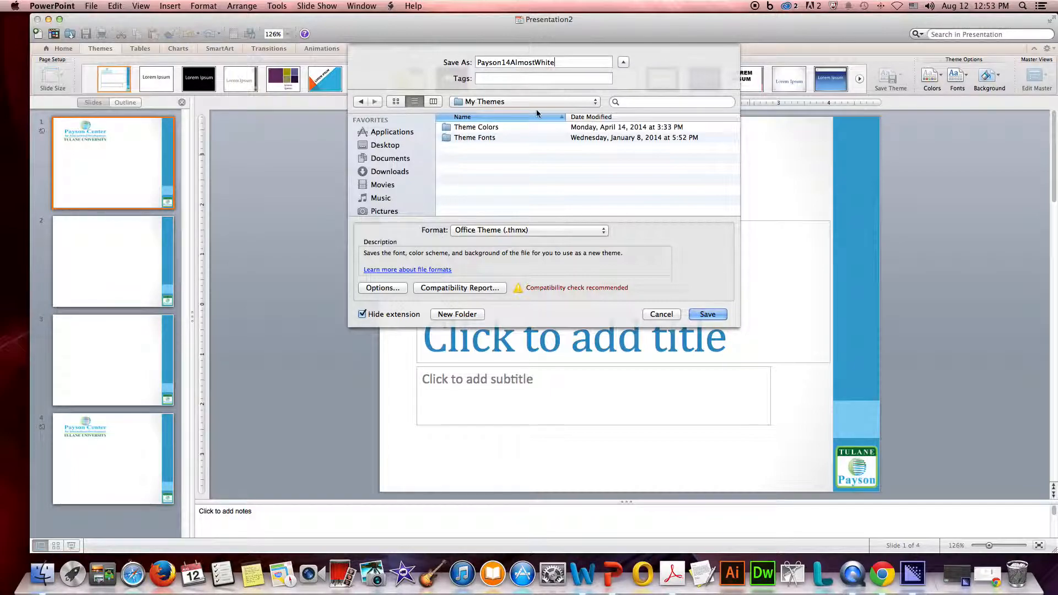
left_click(704, 312)
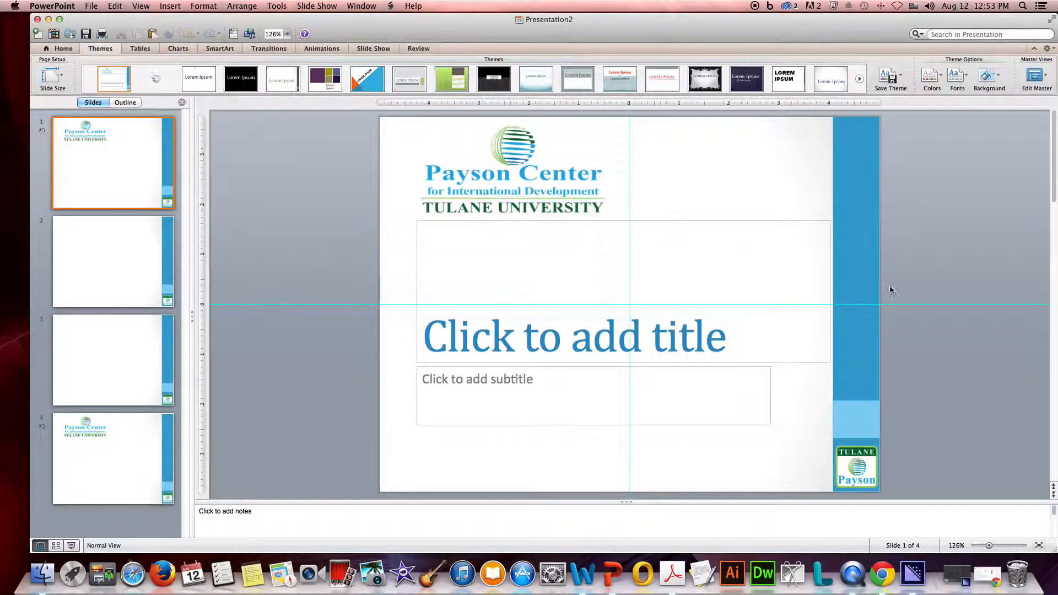
Step: Close the presentation and check My Themes in the presentation gallery for the saved Payson14AlmostWhite theme
left_click(37, 19)
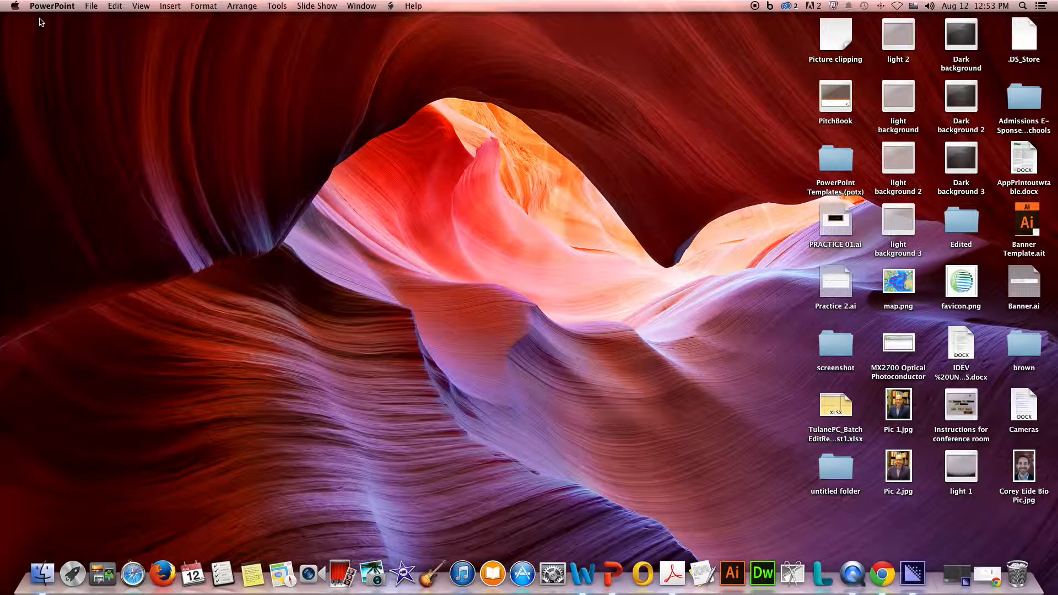
left_click(91, 6)
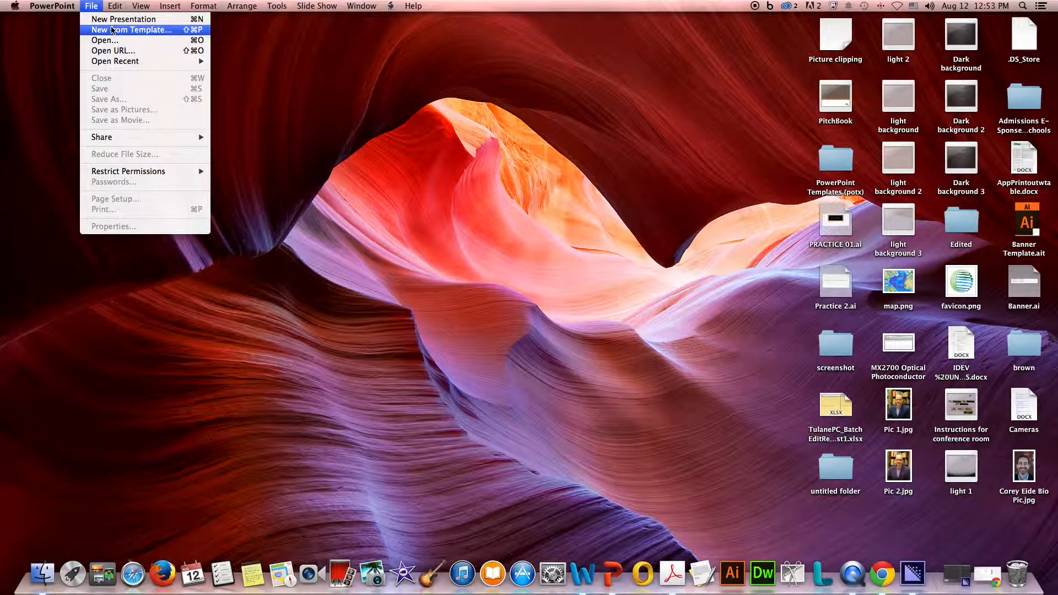
left_click(135, 29)
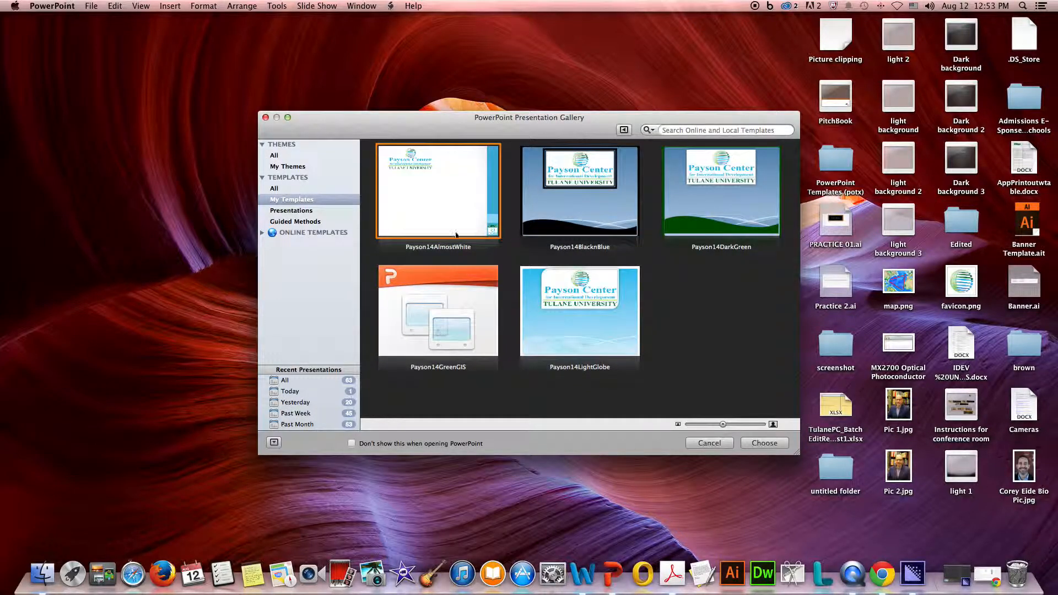
left_click(290, 166)
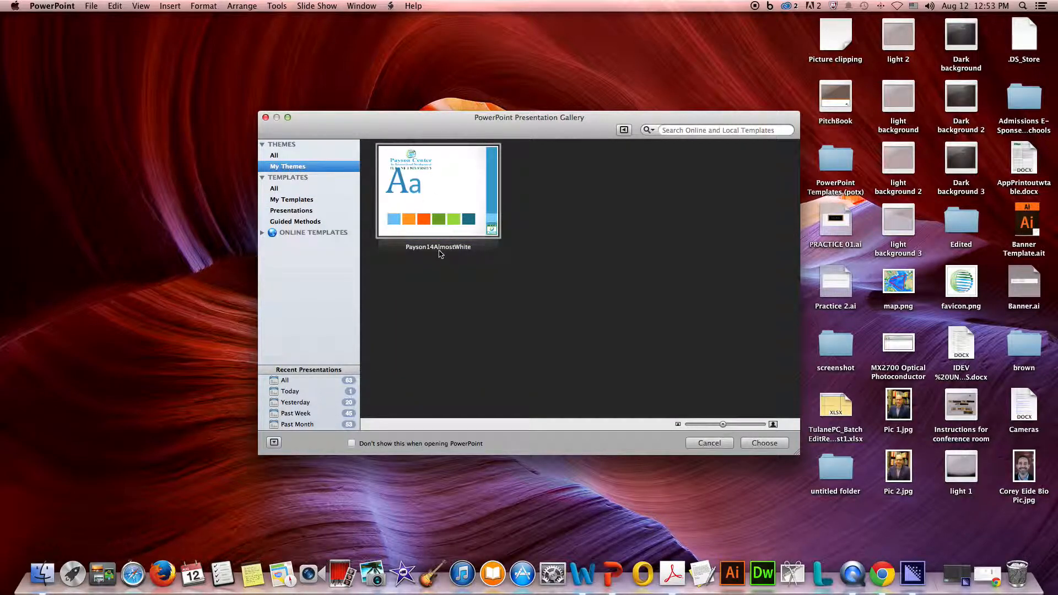
left_click(266, 119)
Step: Create a blank presentation and view the custom themes in its expanded theme gallery
left_click(97, 4)
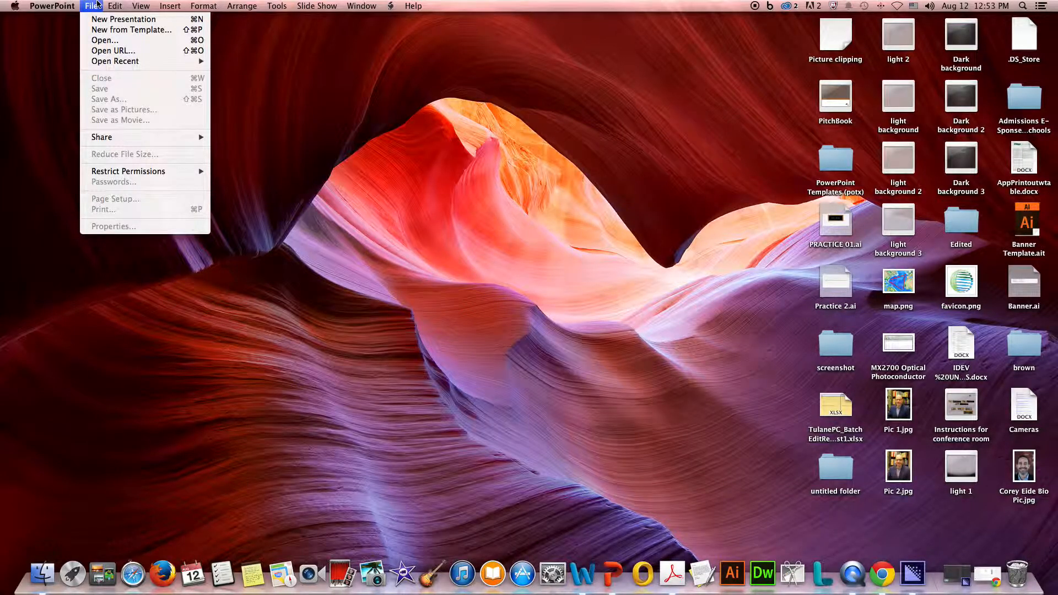
left_click(116, 19)
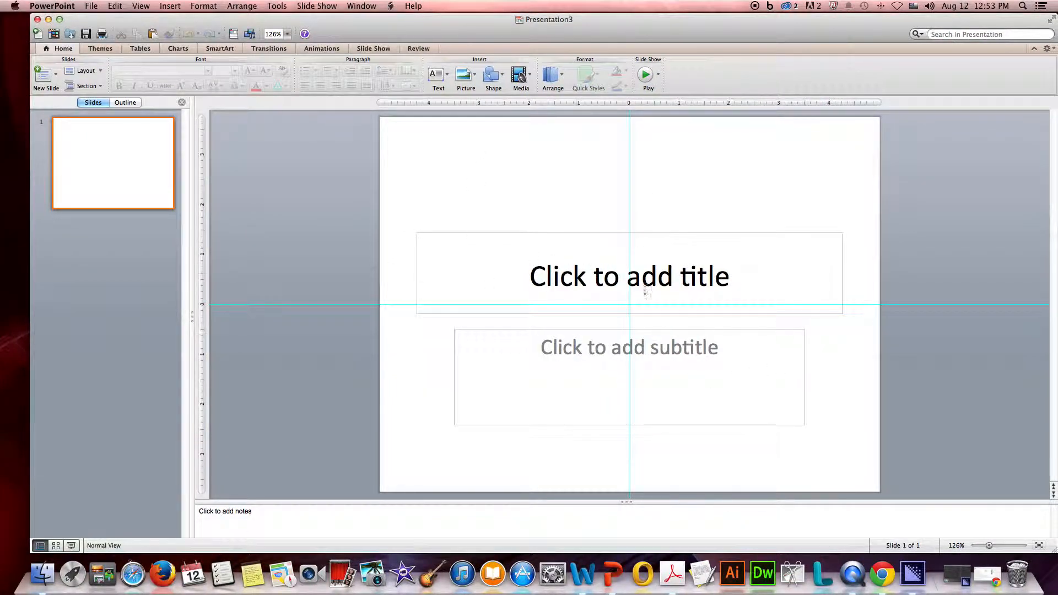
left_click(105, 50)
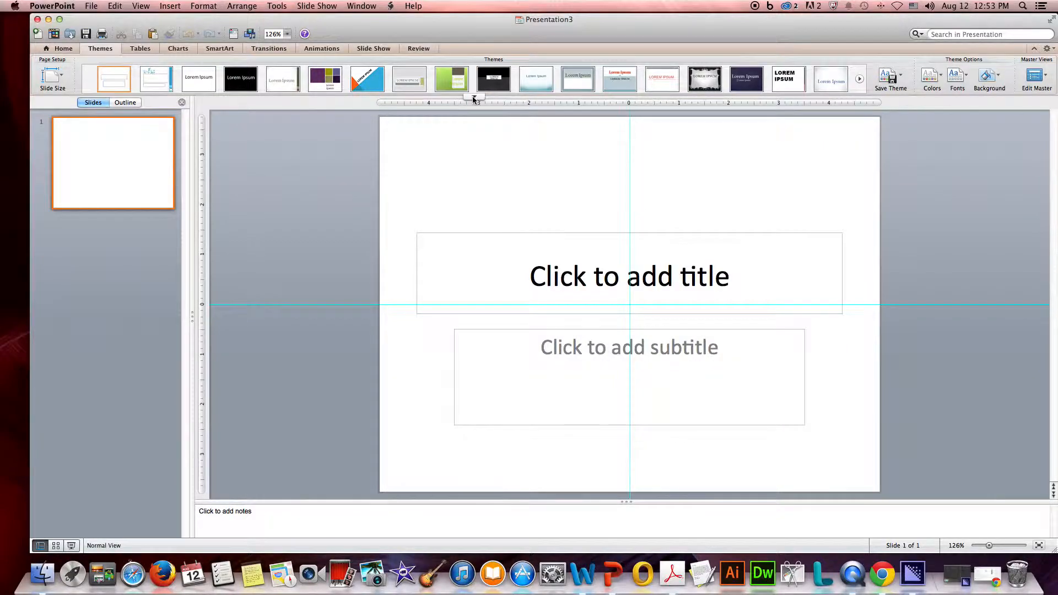
left_click(474, 99)
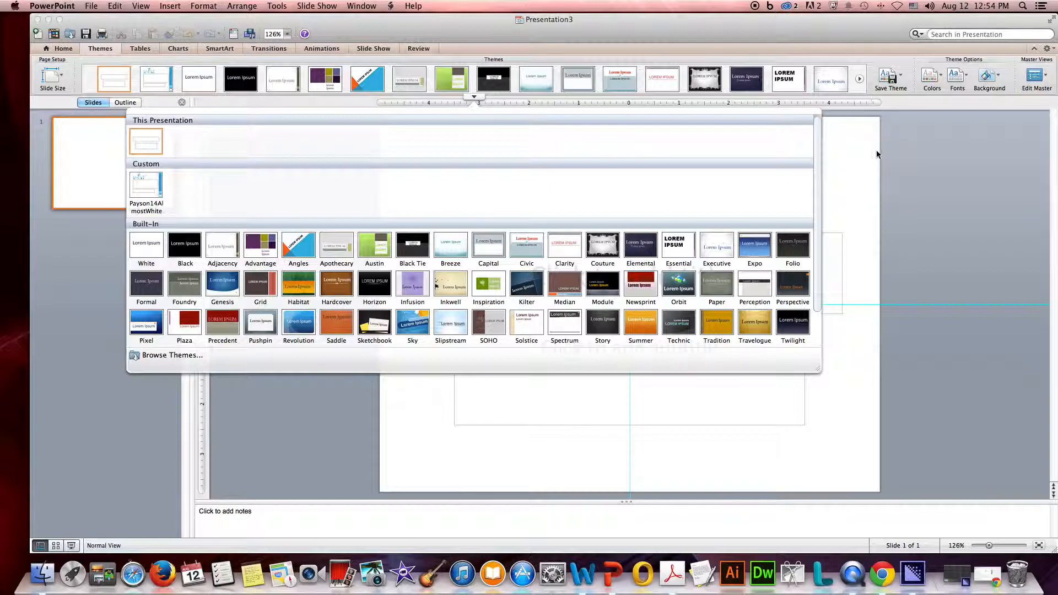
left_click(905, 149)
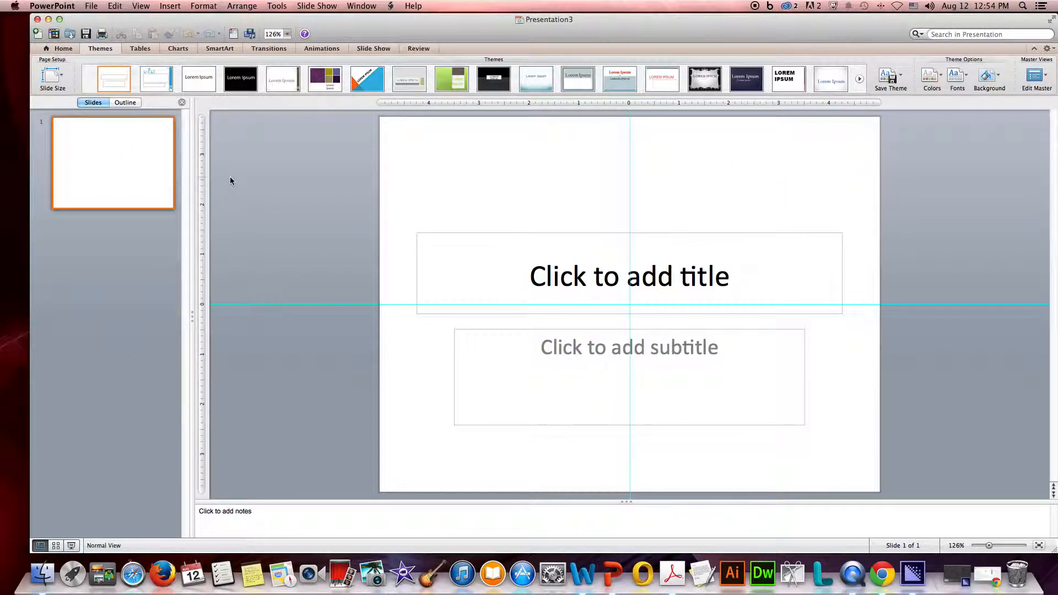
Step: Close the blank presentation and create a presentation from the Payson14BlacknBlue template in My Templates
left_click(37, 19)
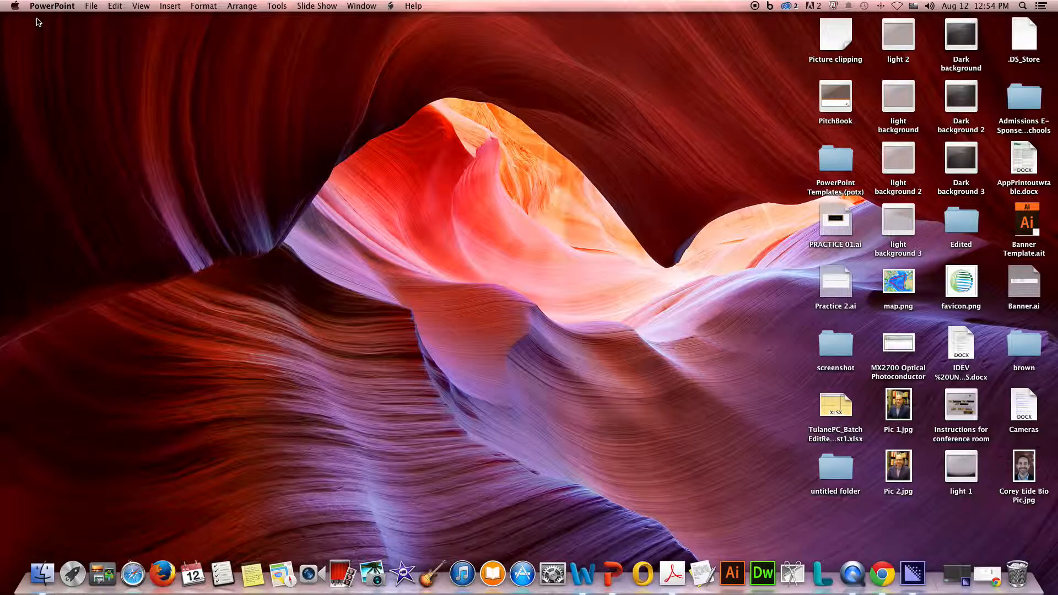
left_click(89, 5)
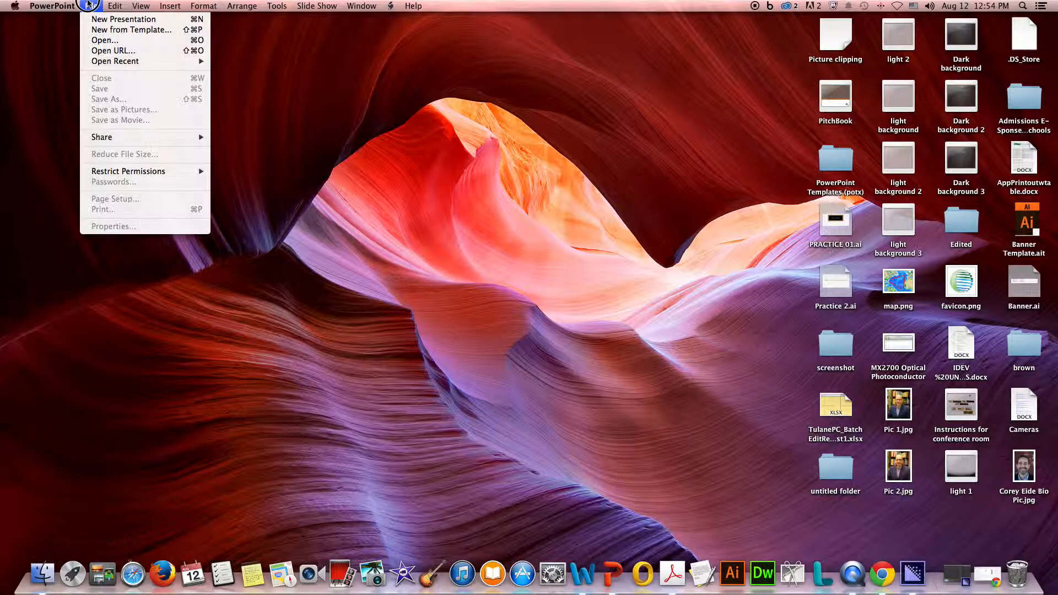
left_click(109, 31)
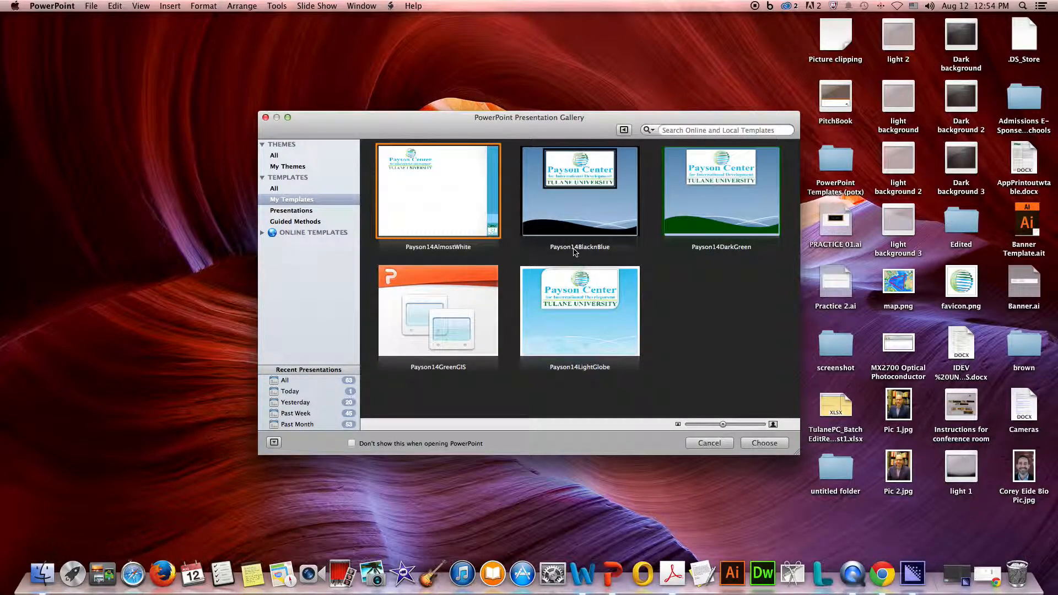
left_click(564, 212)
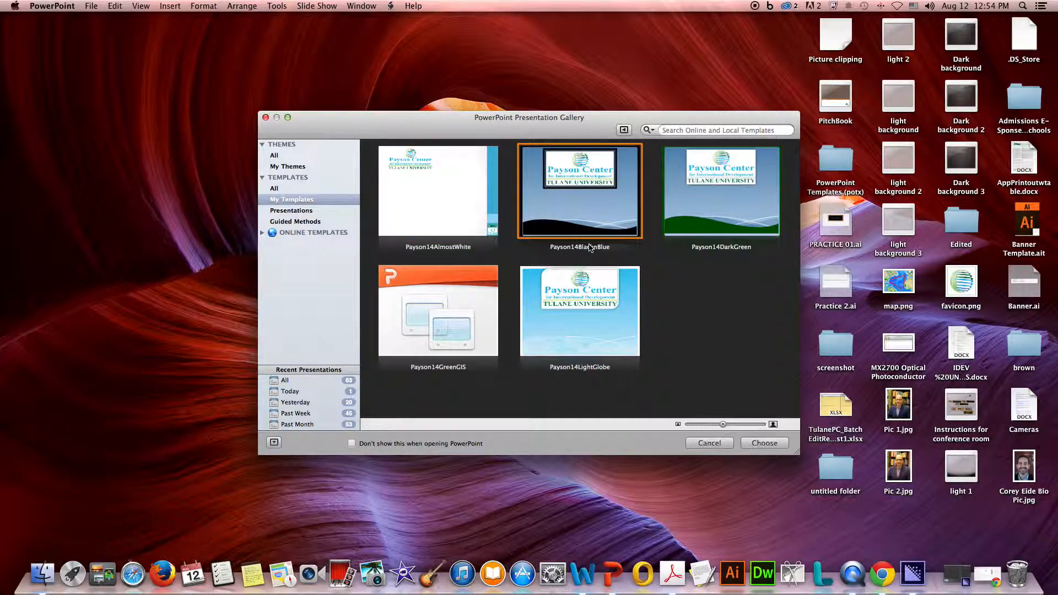
left_click(763, 443)
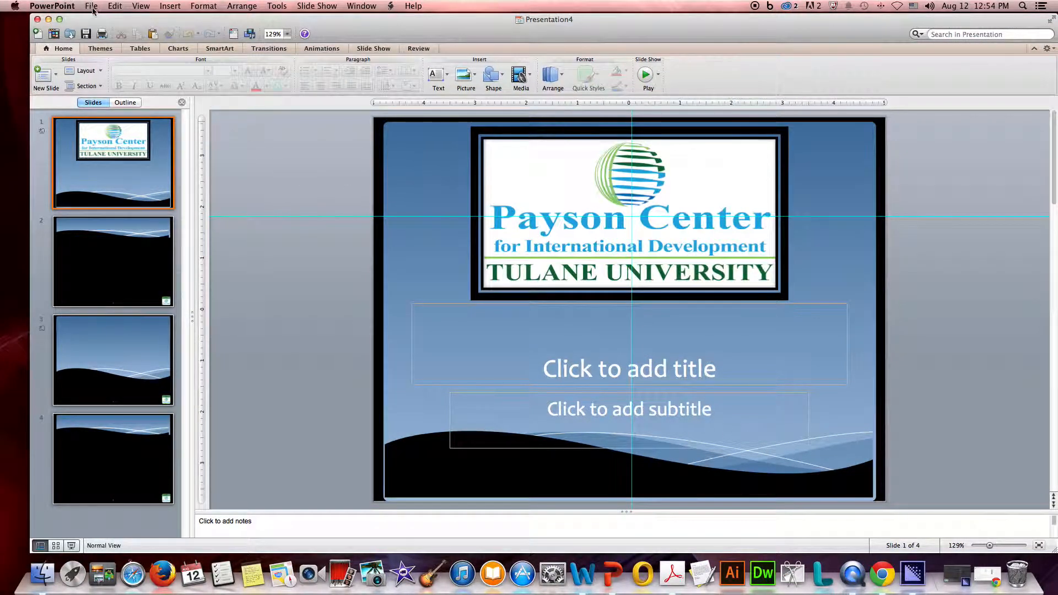
Step: Save the current theme to My Themes as Payson14BlacknBlue in Office Theme (.thmx) format
left_click(95, 48)
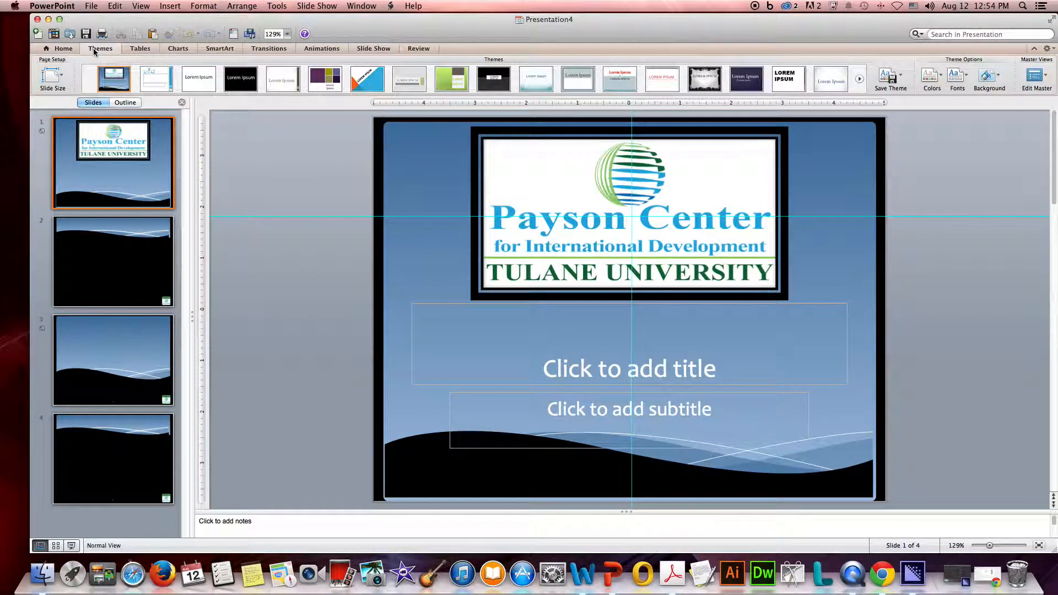
left_click(889, 76)
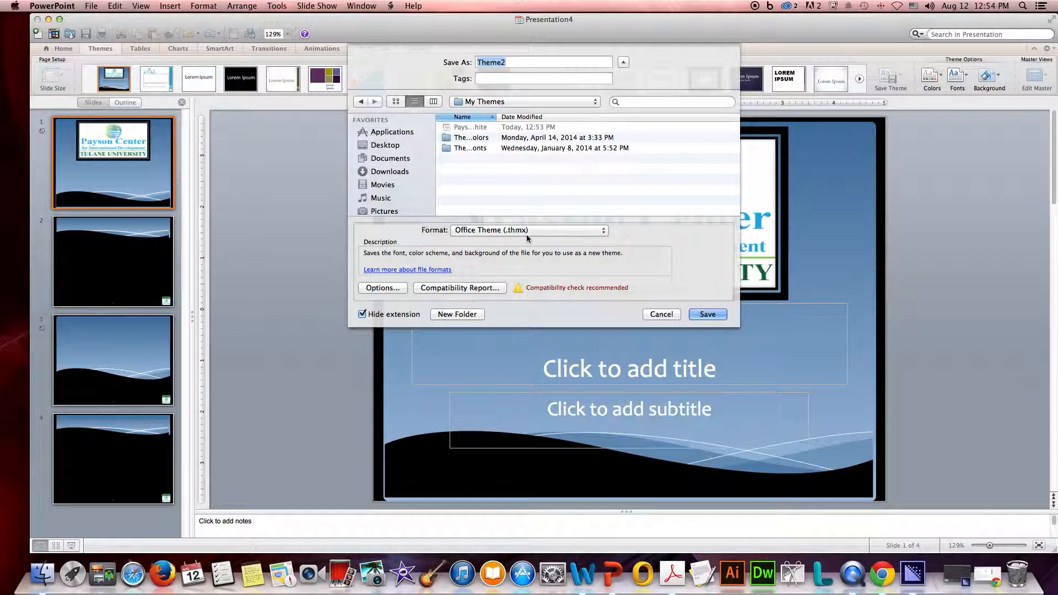
left_click_drag(523, 62, 452, 65)
type("Payson14BlacknBlue")
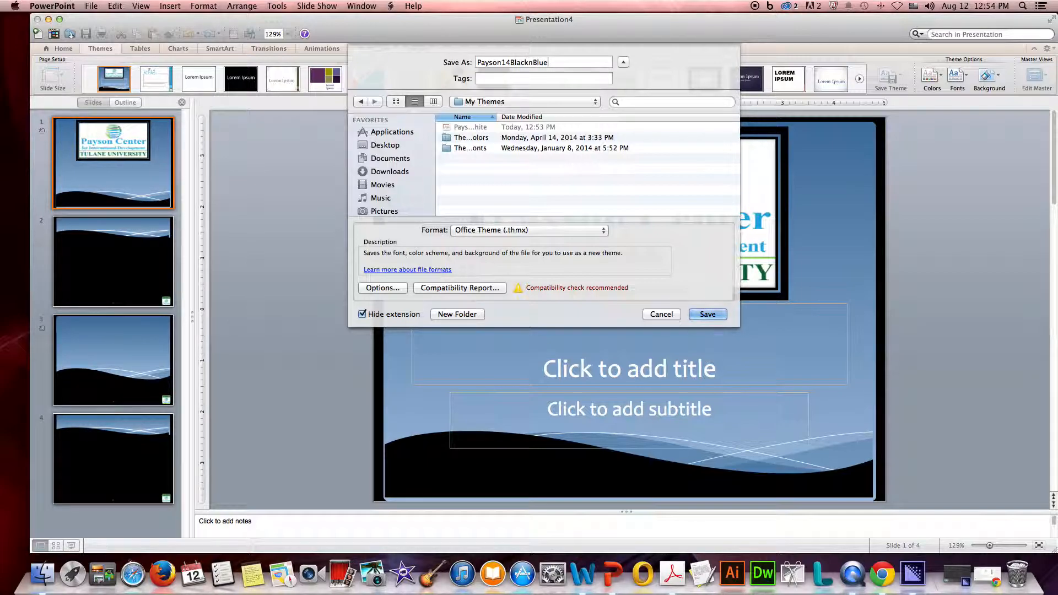
left_click(713, 312)
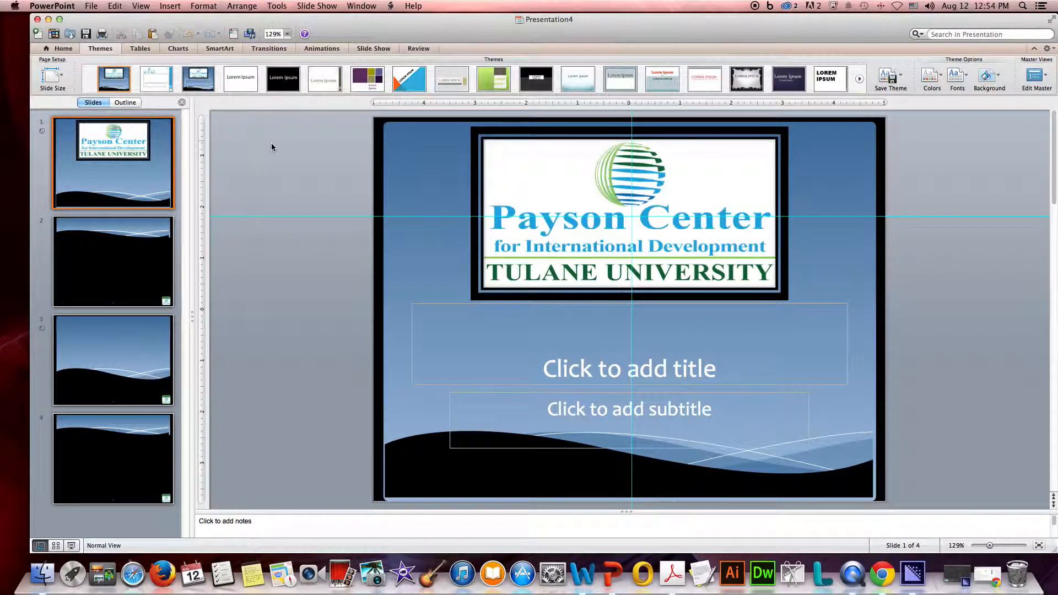
Step: Close the presentation, then check My Themes and My Templates in the presentation gallery and dismiss it
left_click(36, 19)
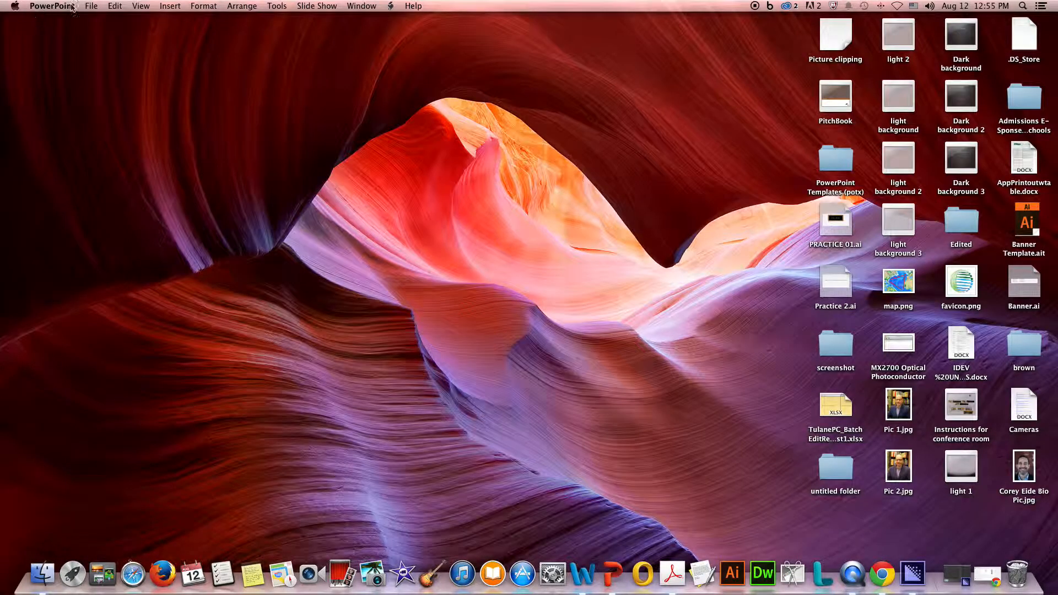
left_click(92, 6)
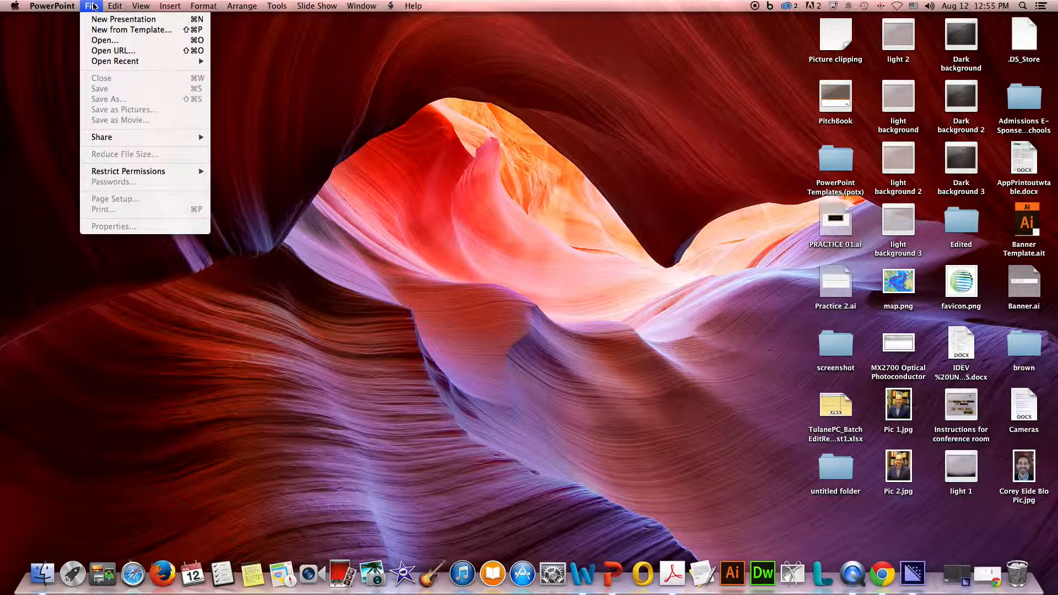
left_click(108, 30)
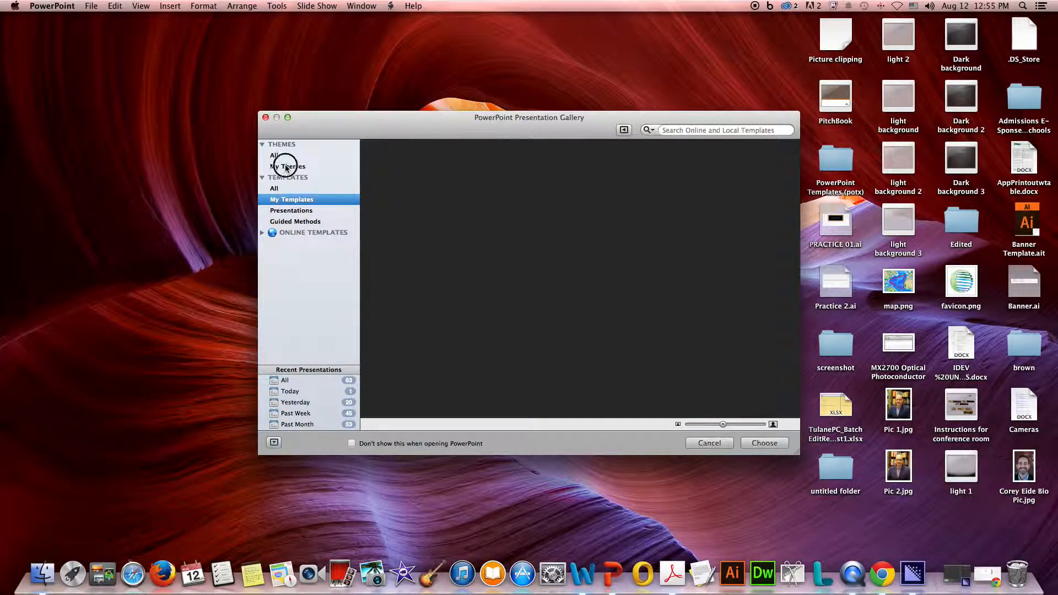
left_click(292, 167)
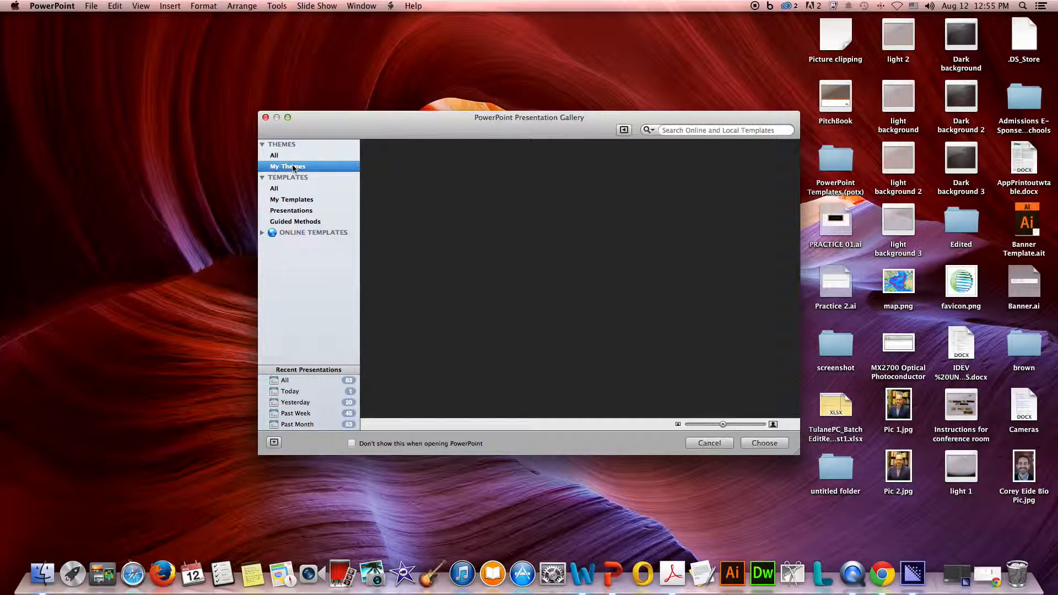
left_click(292, 201)
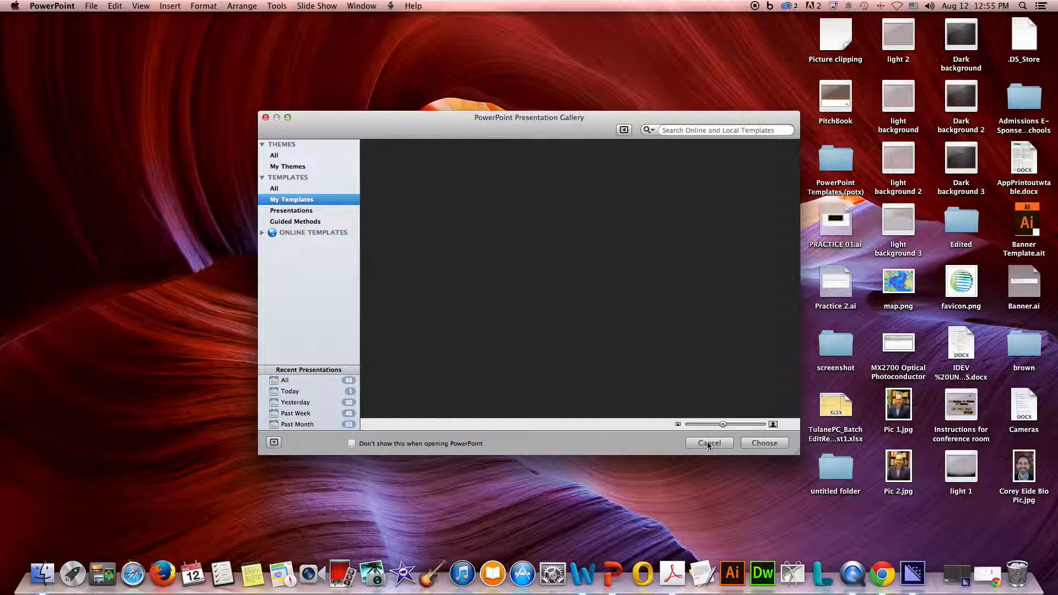
left_click(265, 117)
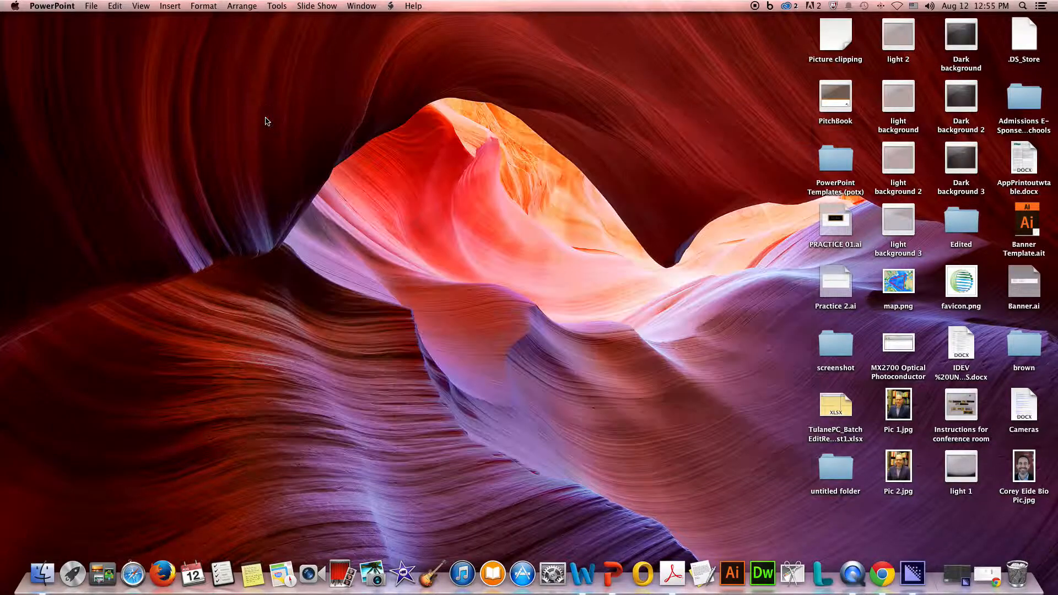
Step: Reopen the presentation gallery from the desktop and compare the saved designs in My Themes with those in My Templates
left_click(351, 137)
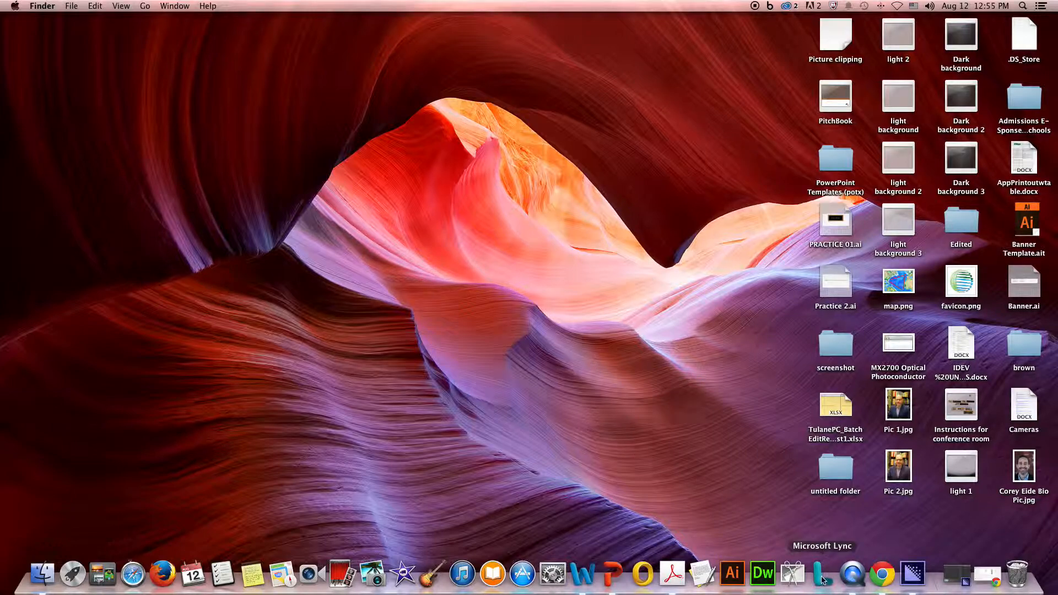
left_click(612, 574)
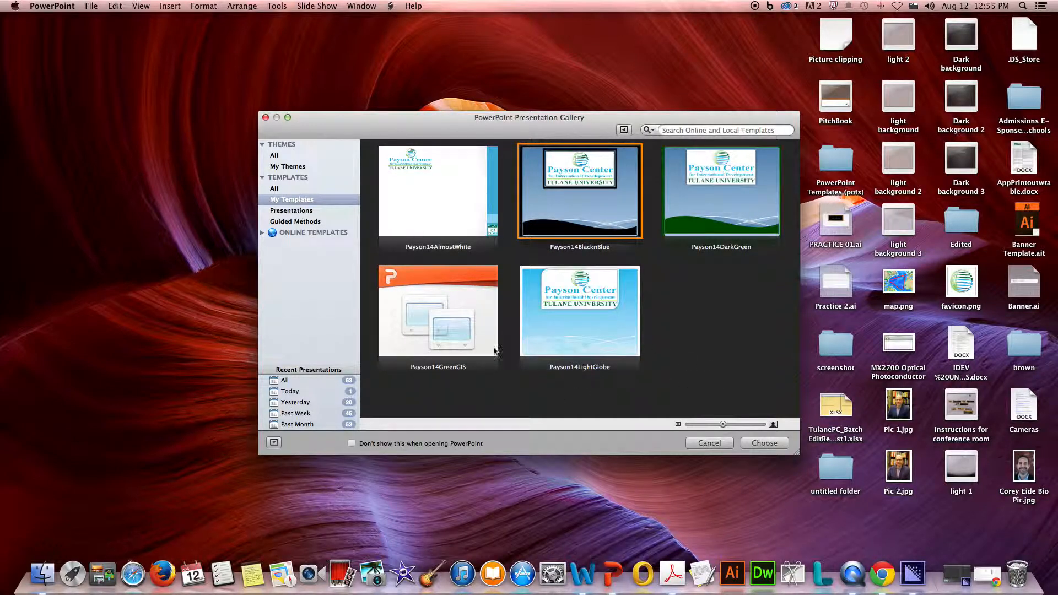
left_click(289, 166)
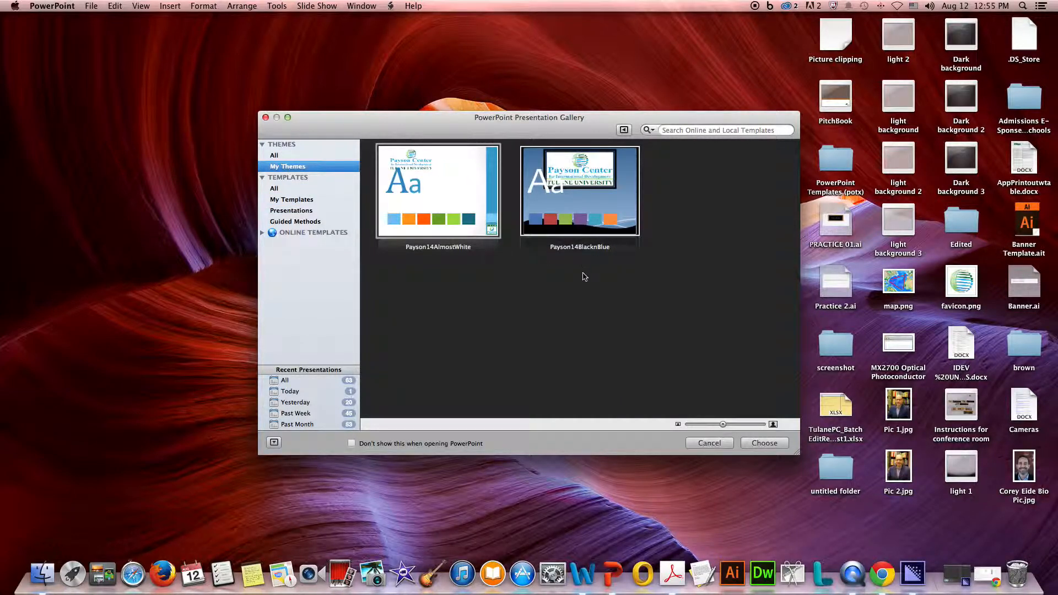
left_click(291, 201)
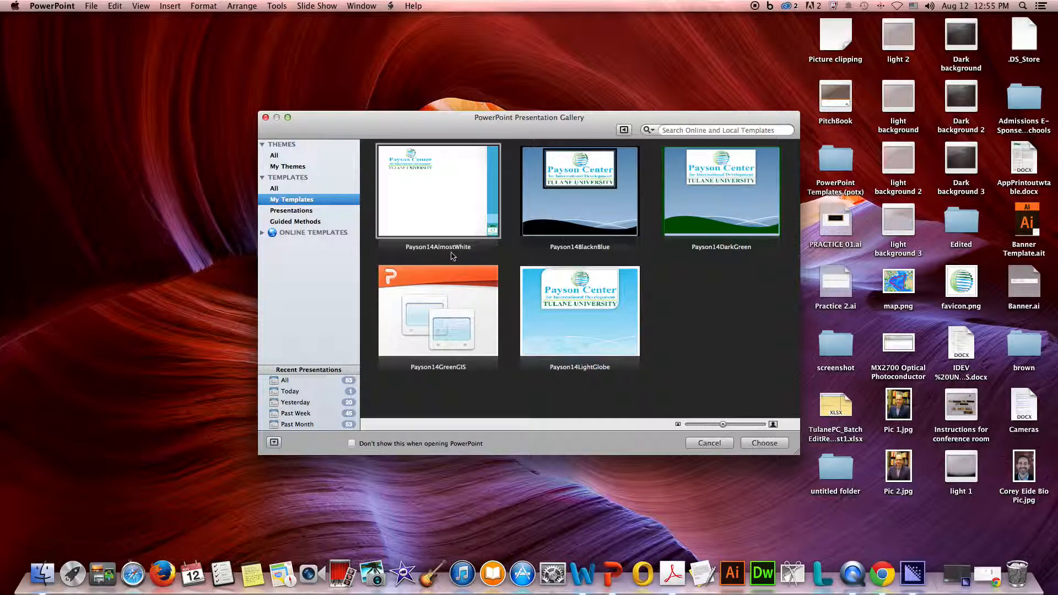
left_click(286, 167)
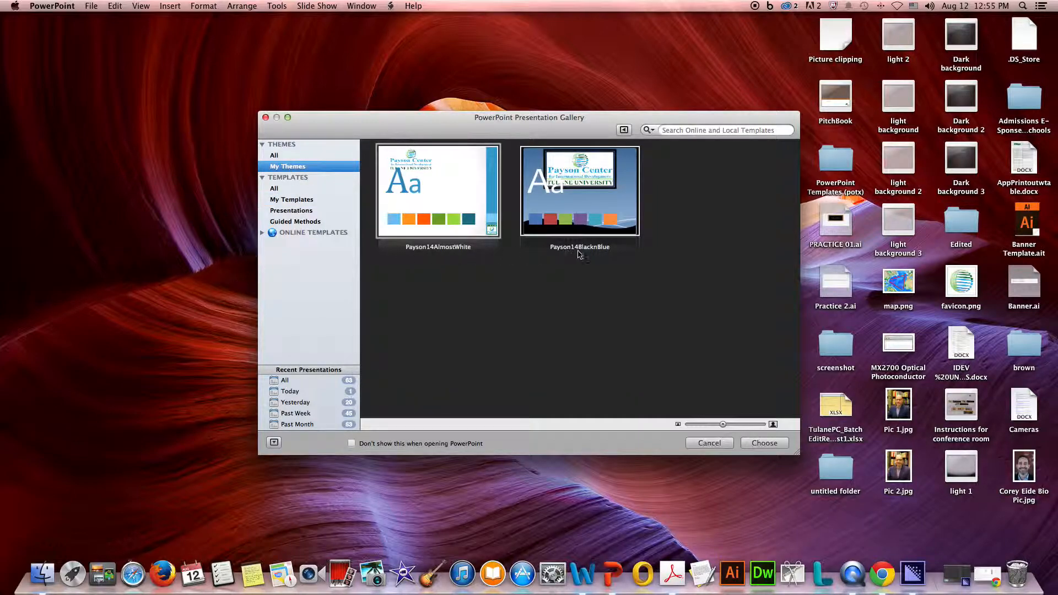
left_click(306, 201)
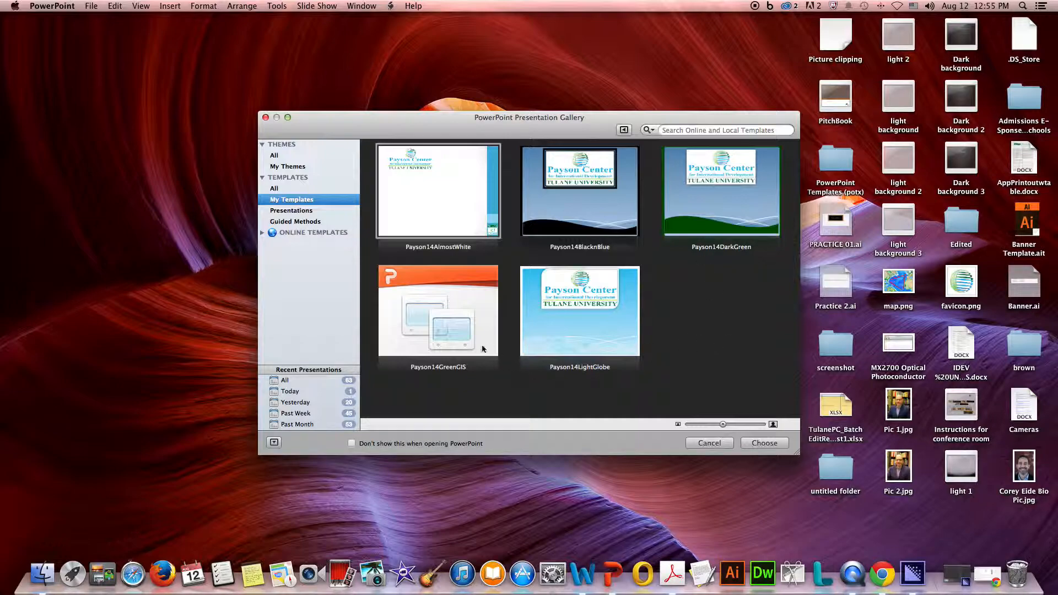
Step: Create a presentation from the Payson14LightGlobe template in My Templates
left_click(585, 309)
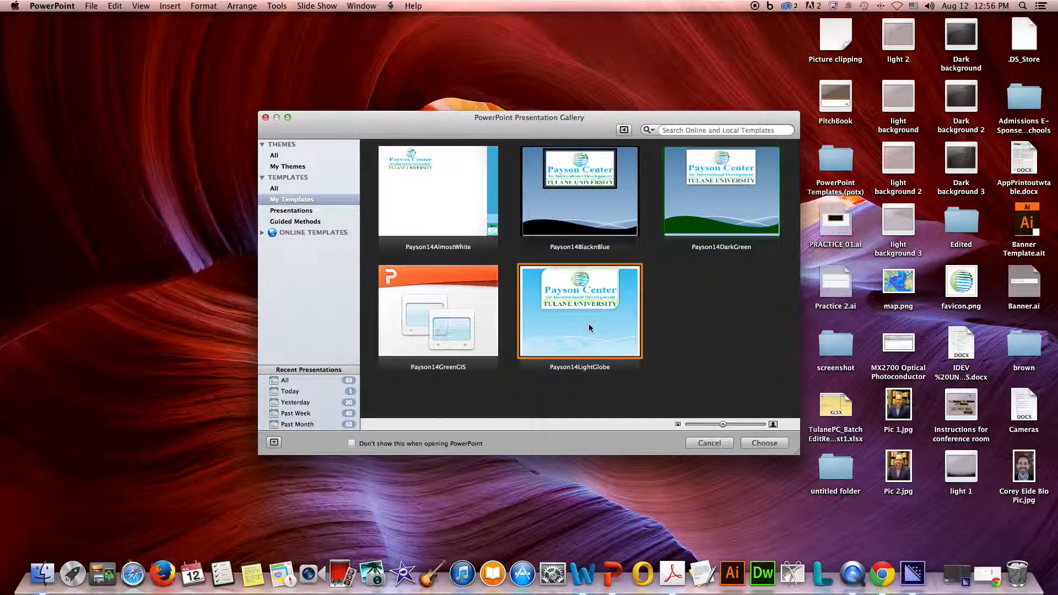
left_click(470, 303)
left_click(563, 309)
left_click(765, 445)
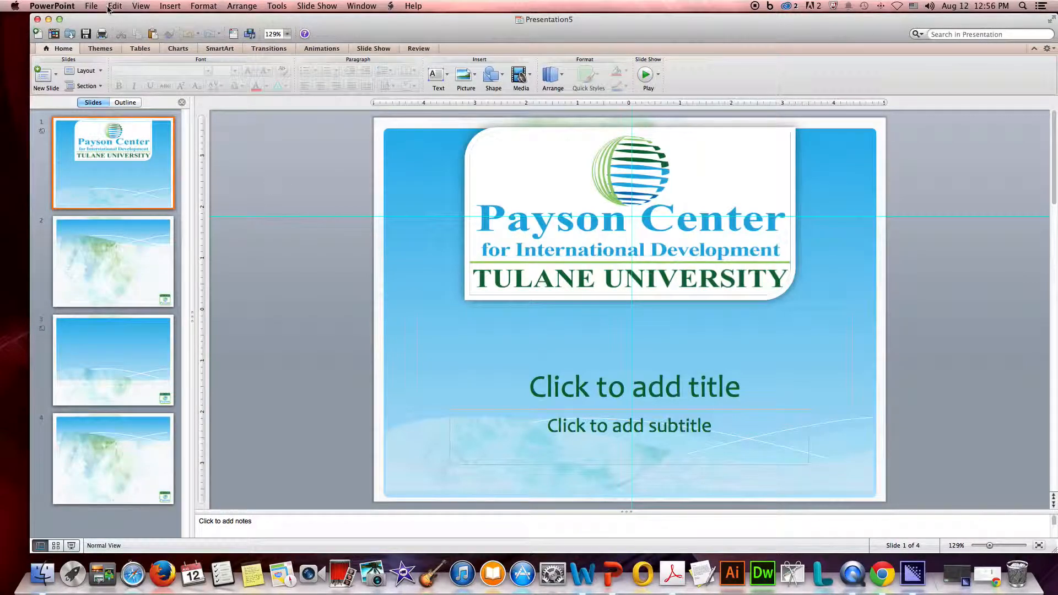
Step: Save the light globe design to My Themes as Payson14LightGlobe in Office Theme (.thmx) format
left_click(99, 48)
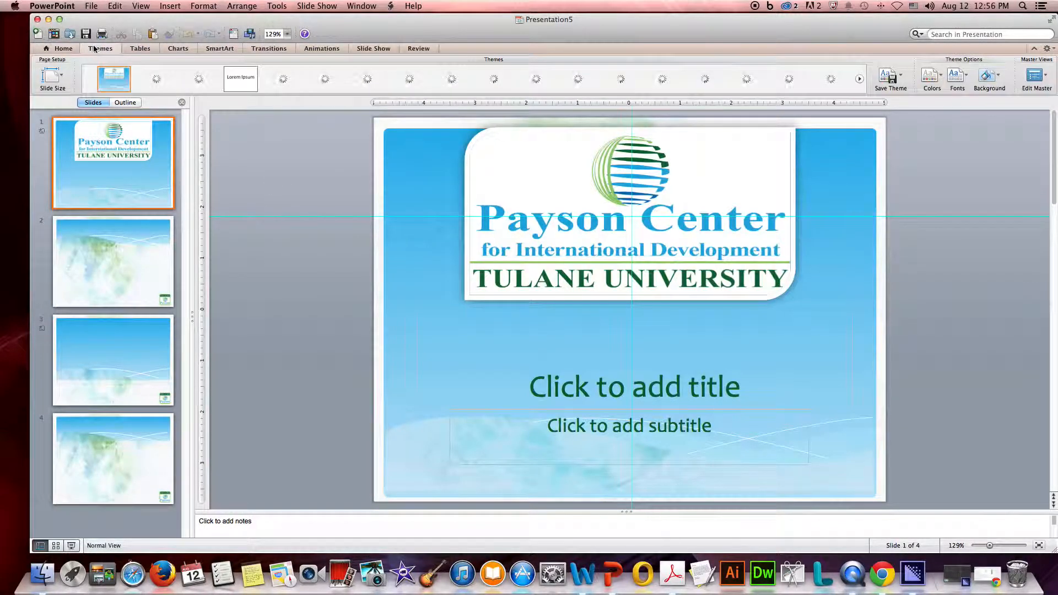
left_click(889, 78)
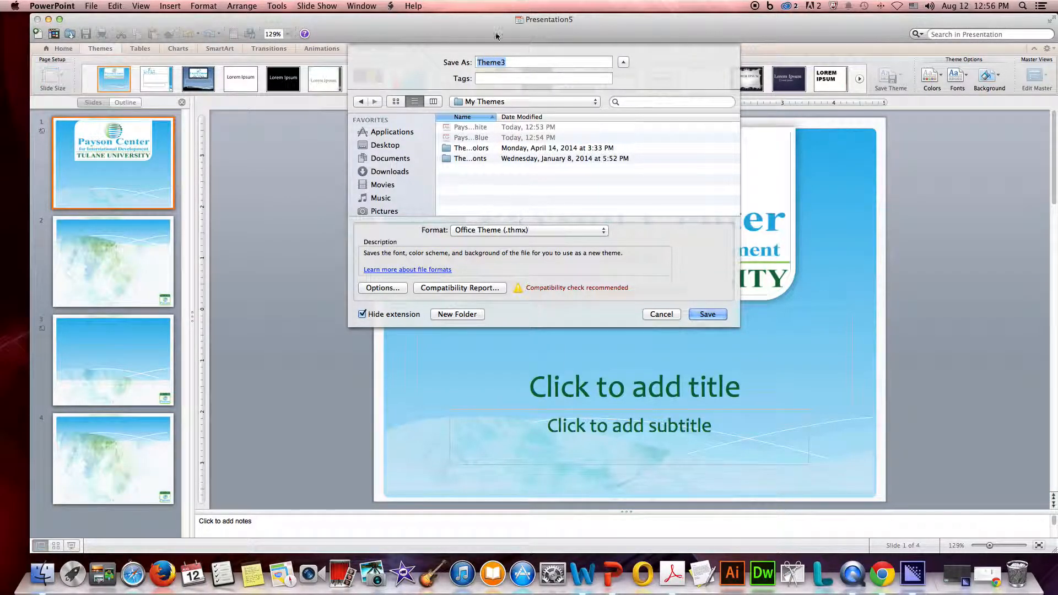
type("Payson14LightGlboe")
key("BackSpace")
key("BackSpace")
key("BackSpace")
type("obe")
left_click(705, 314)
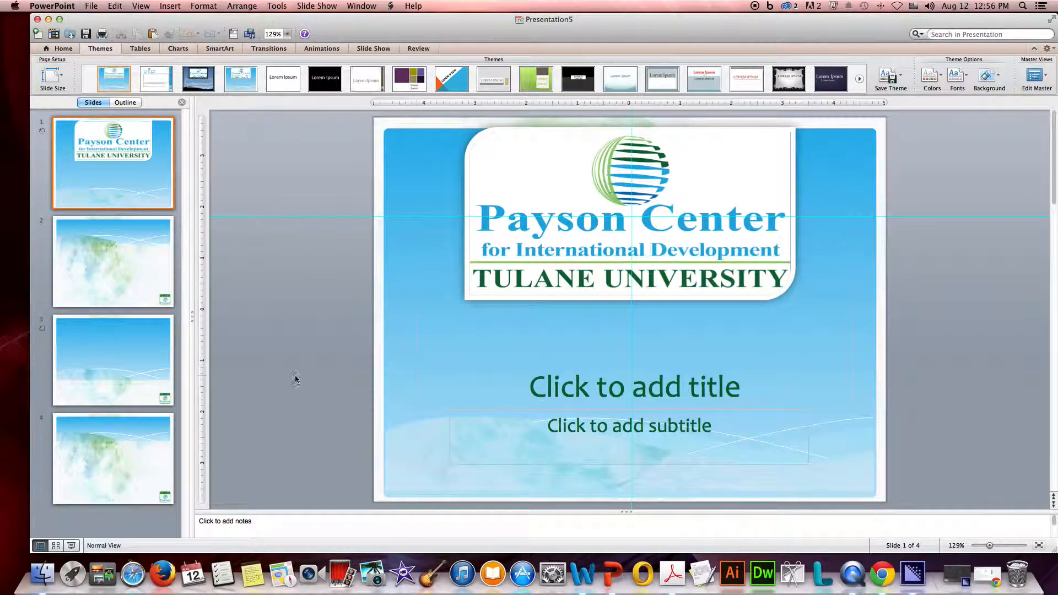
Step: Review the layouts of the four slides in the light globe presentation and return to the title slide
left_click(117, 263)
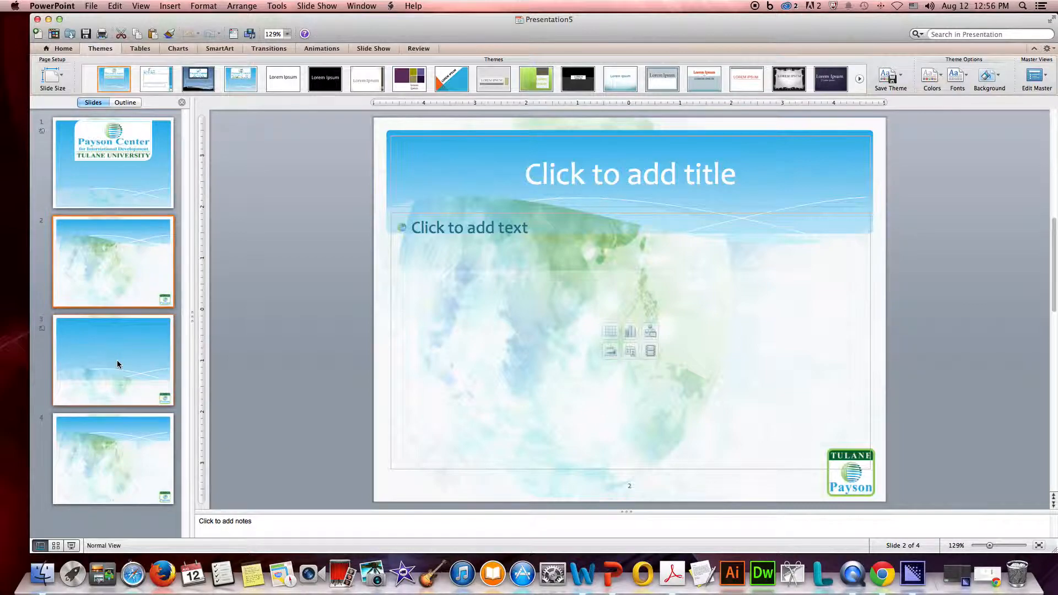
left_click(117, 361)
left_click(106, 441)
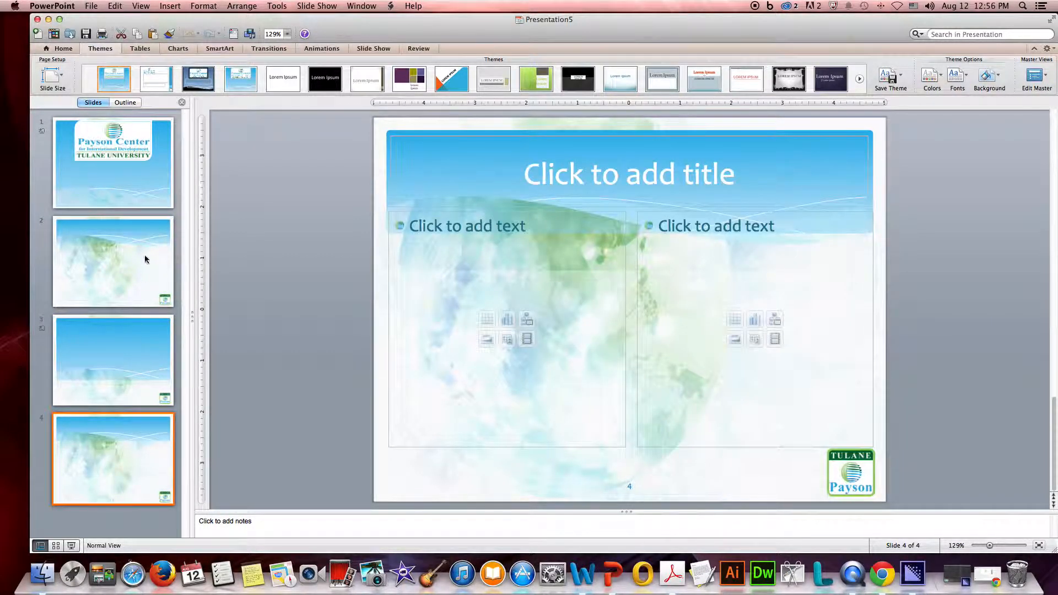
left_click(137, 190)
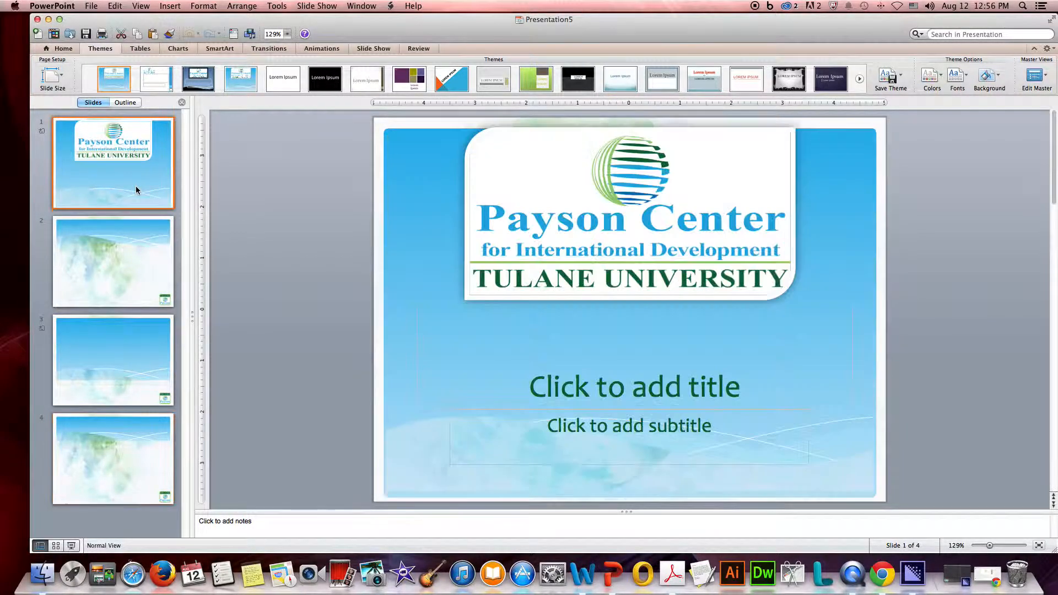
left_click(131, 255)
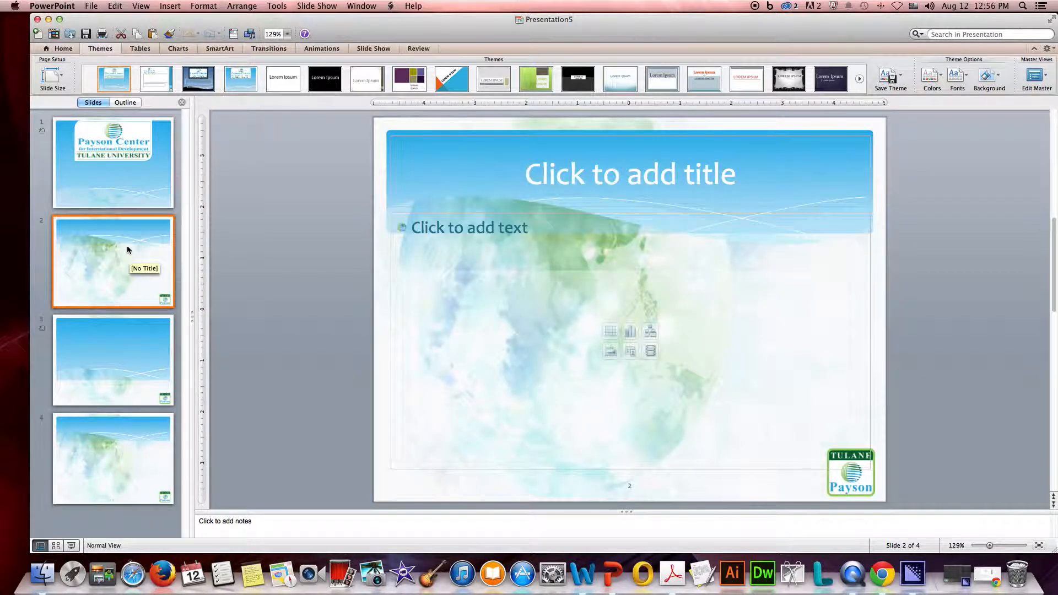
left_click(116, 381)
left_click(129, 186)
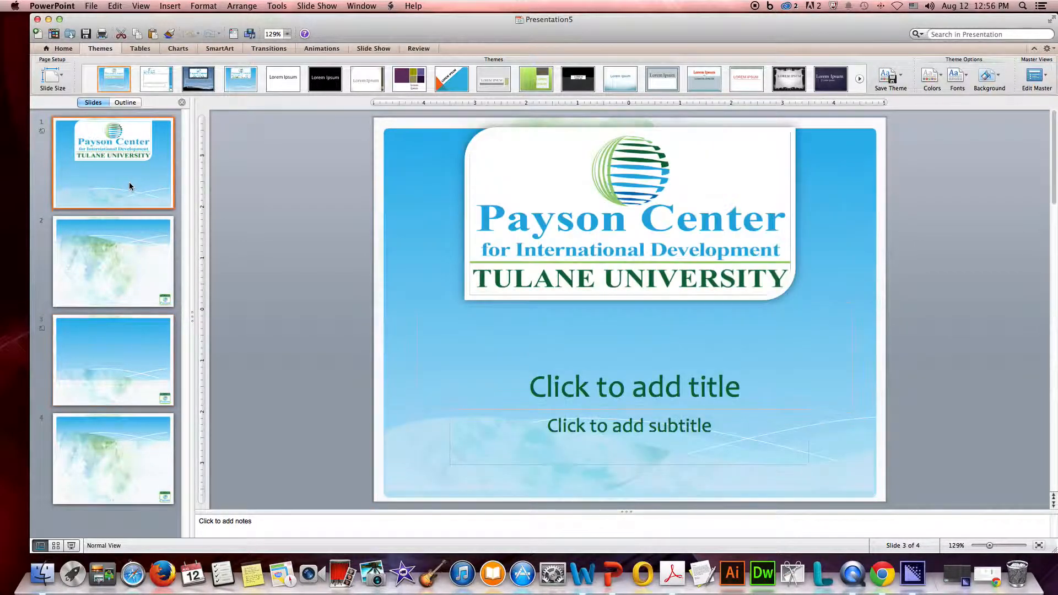